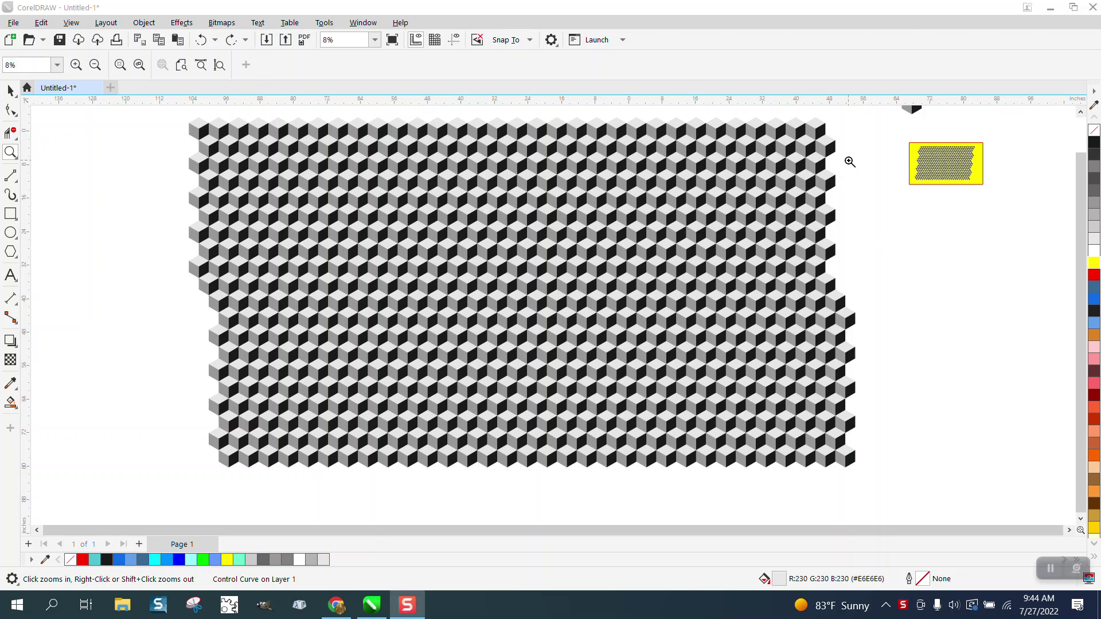
# Drag the small three-piece control cube down beside the grayscale pattern's notched right edge
pyautogui.moveTo(886, 137); pyautogui.dragTo(1029, 189)
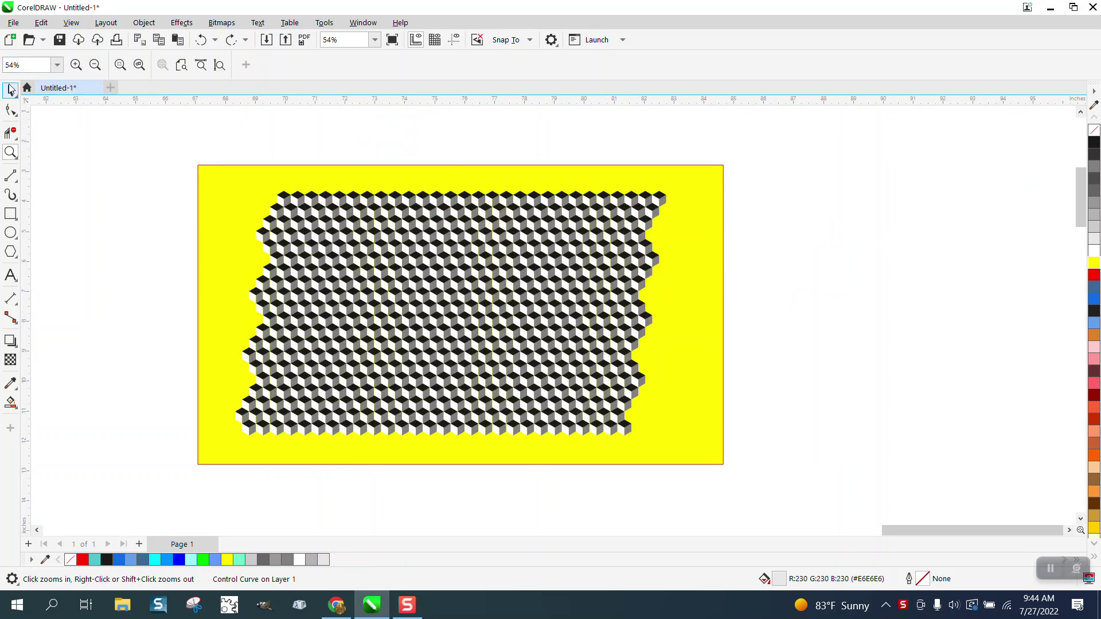
pyautogui.click(10, 90)
pyautogui.scroll(-5, 658, 213)
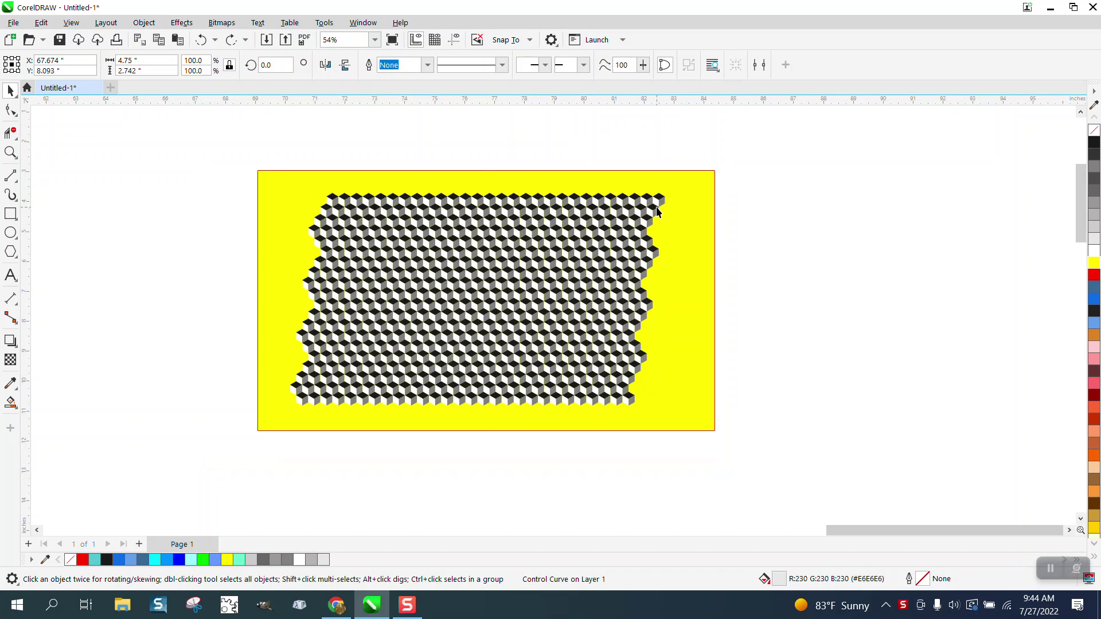
pyautogui.scroll(-2, 736, 198)
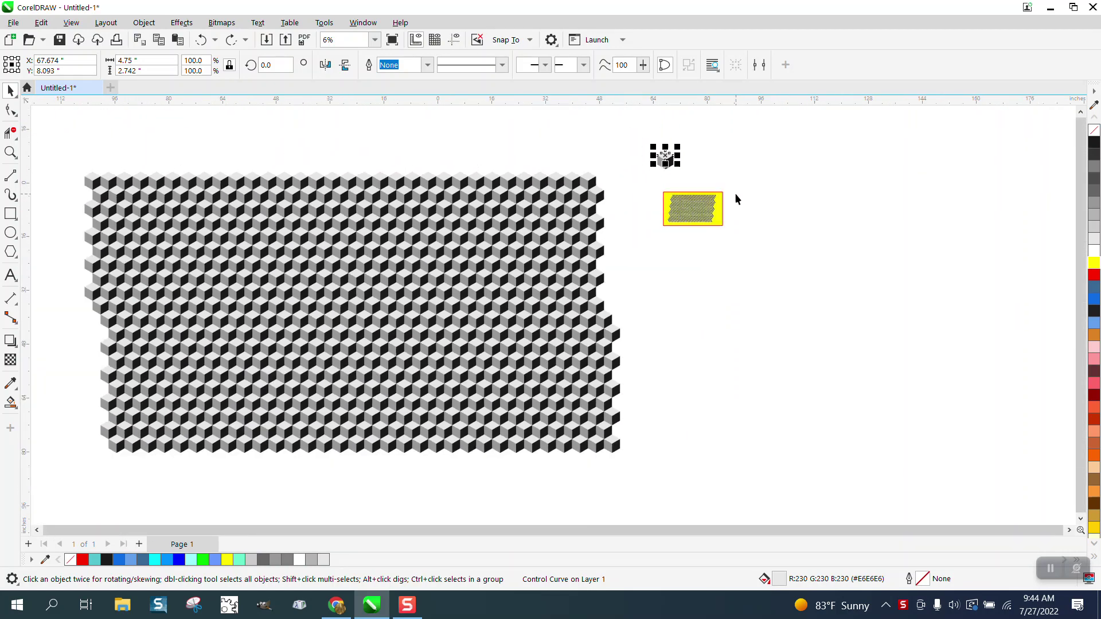
pyautogui.click(10, 151)
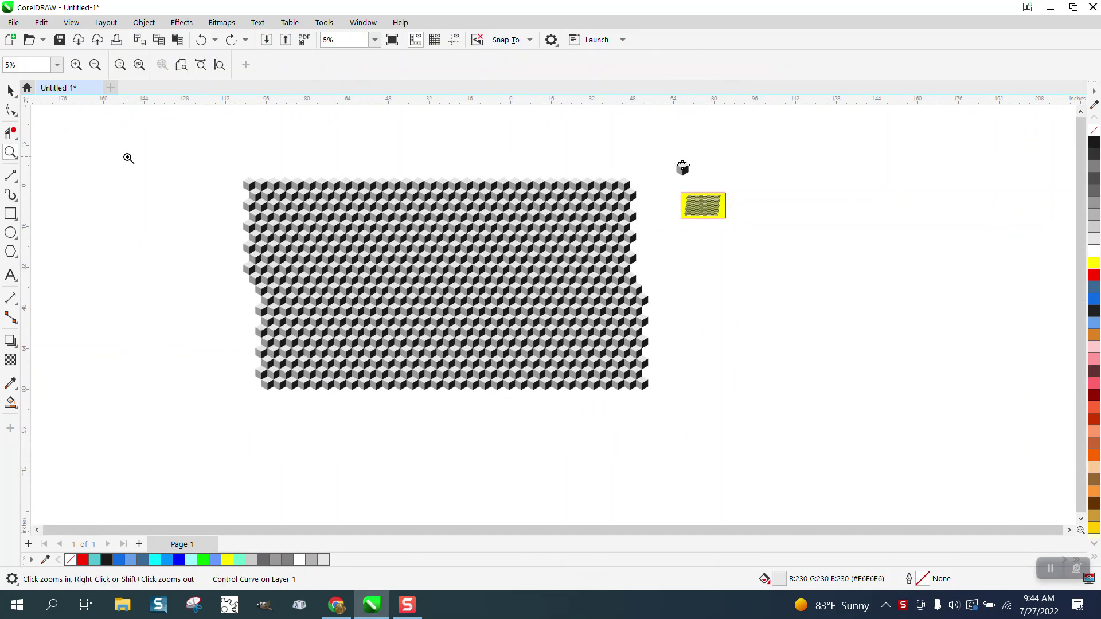
pyautogui.moveTo(205, 164); pyautogui.dragTo(720, 430)
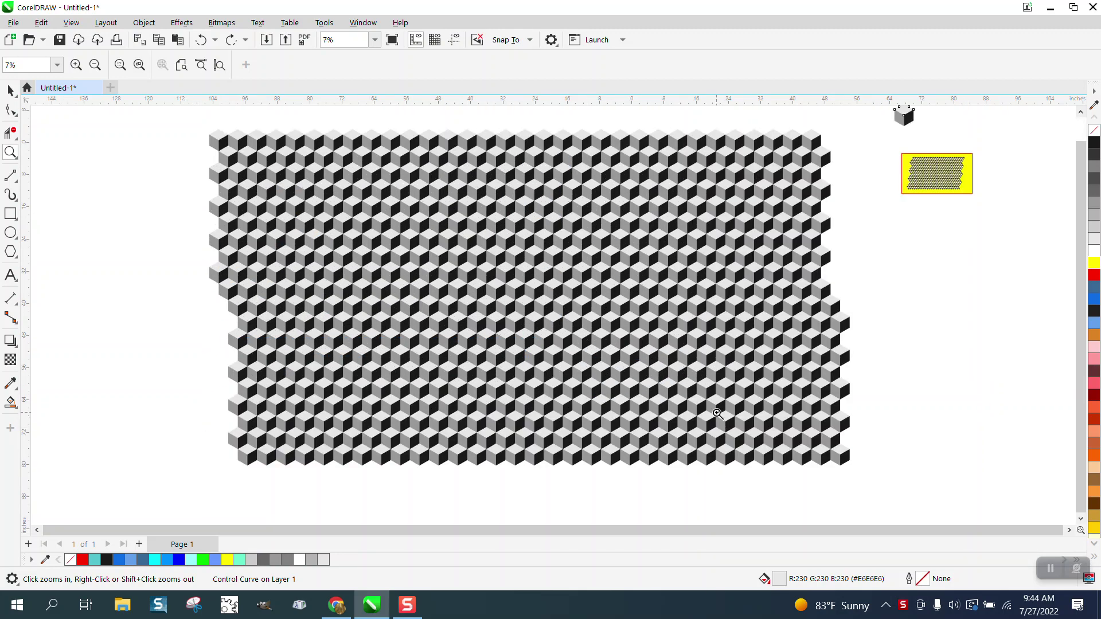
pyautogui.click(8, 90)
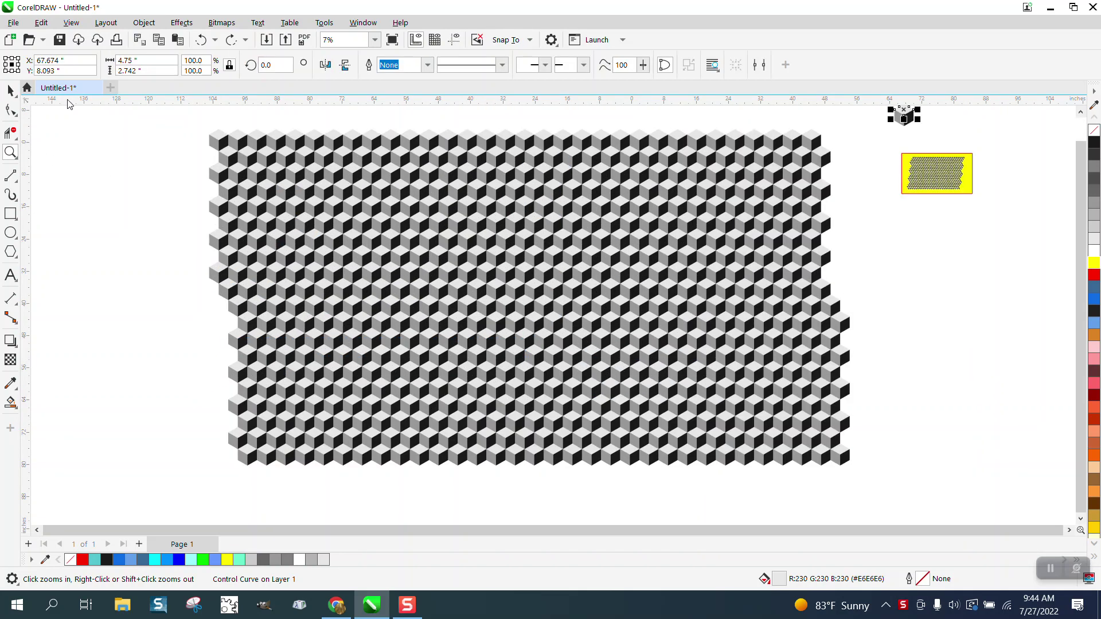
pyautogui.scroll(-1, 863, 332)
pyautogui.moveTo(880, 131); pyautogui.dragTo(881, 270)
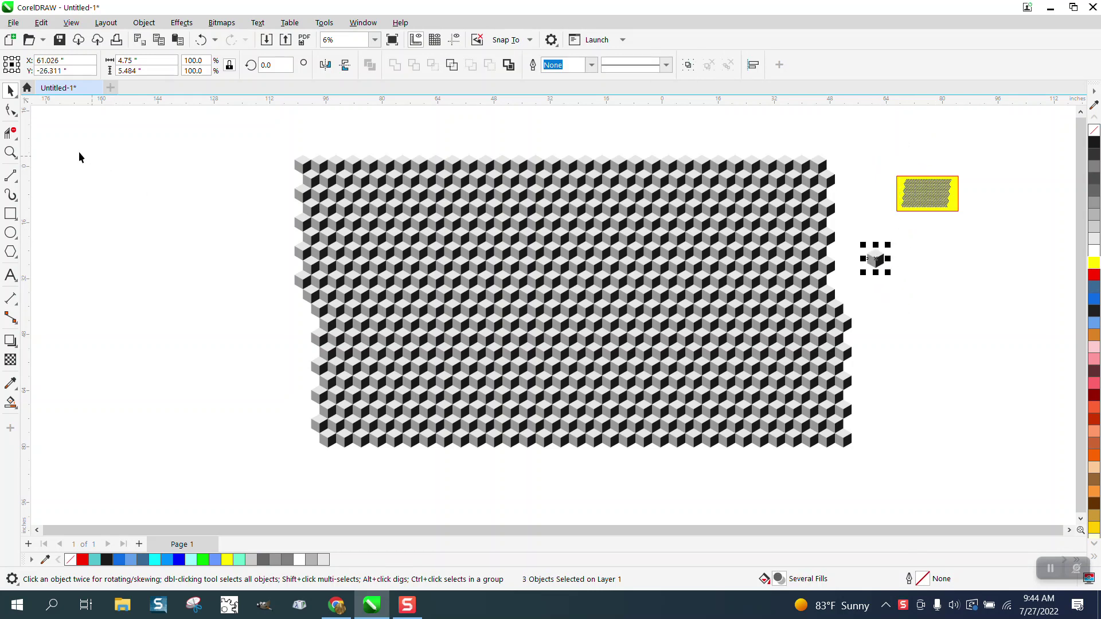
# Fill the control cube's black face blue
pyautogui.click(11, 152)
pyautogui.moveTo(272, 137); pyautogui.dragTo(675, 372)
pyautogui.moveTo(1030, 517); pyautogui.dragTo(1030, 516)
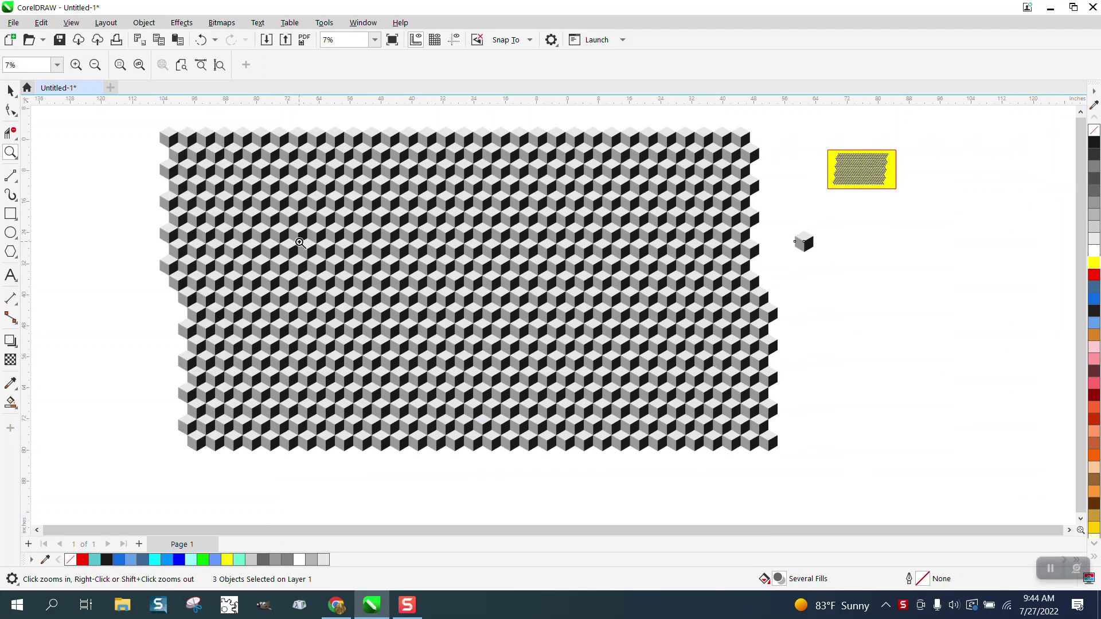
pyautogui.click(10, 90)
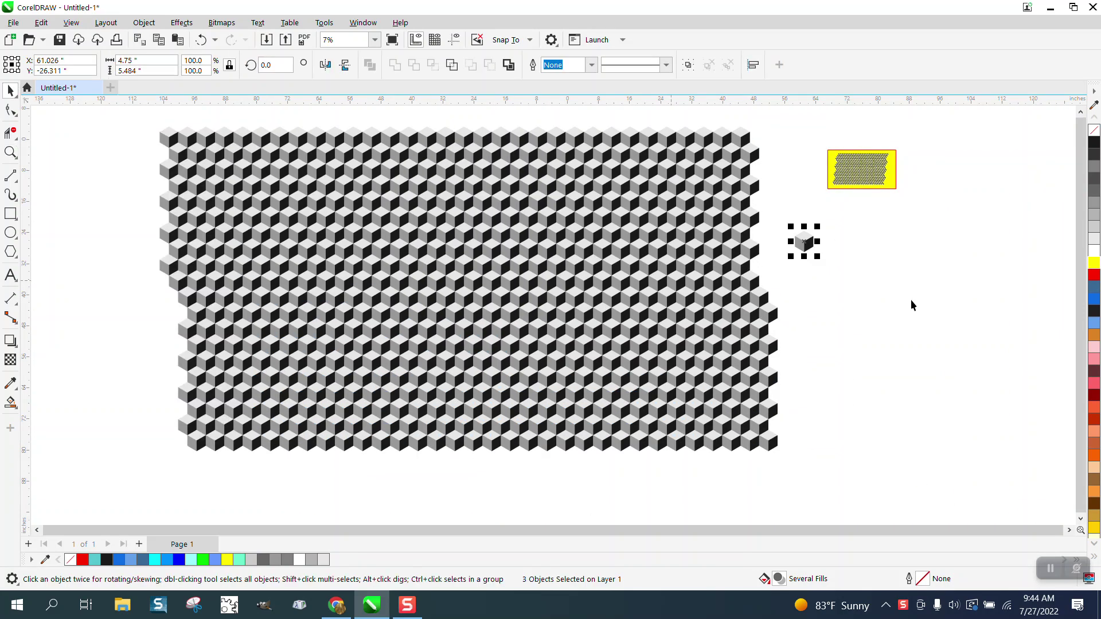
pyautogui.click(834, 278)
pyautogui.click(809, 246)
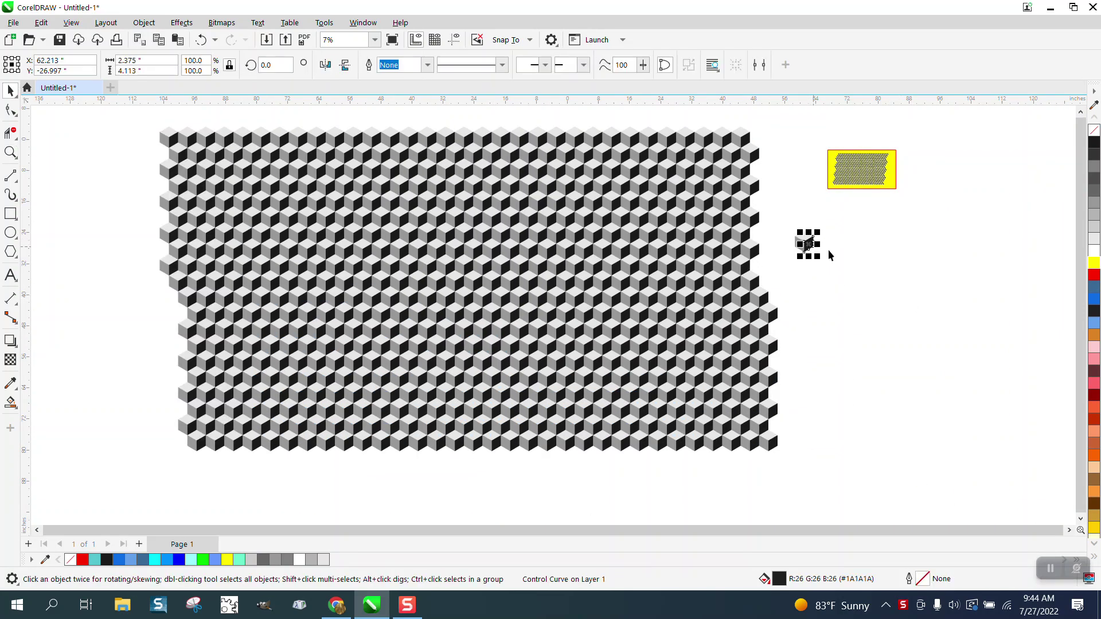
pyautogui.click(1093, 299)
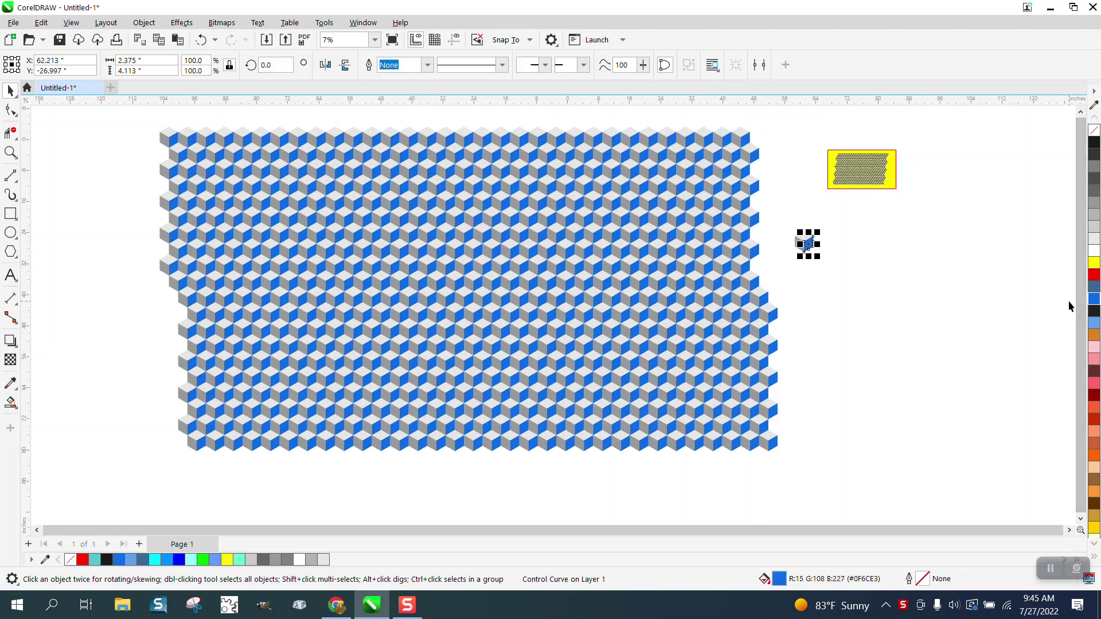
# Fill the control cube's light face yellow and its grey face red
pyautogui.click(1003, 295)
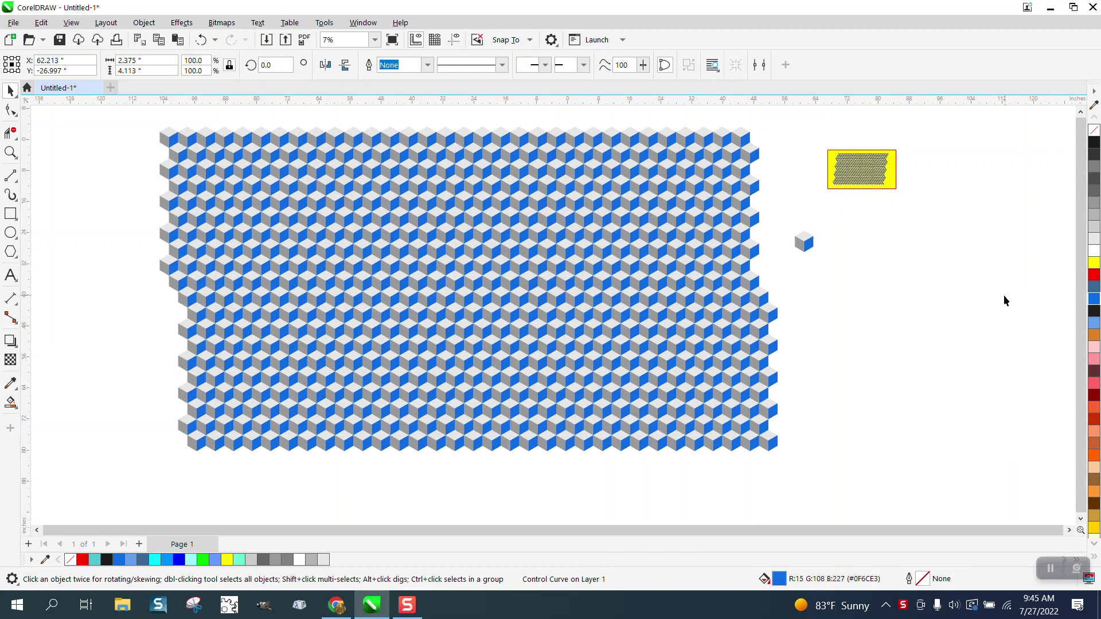
pyautogui.click(804, 240)
pyautogui.click(1094, 262)
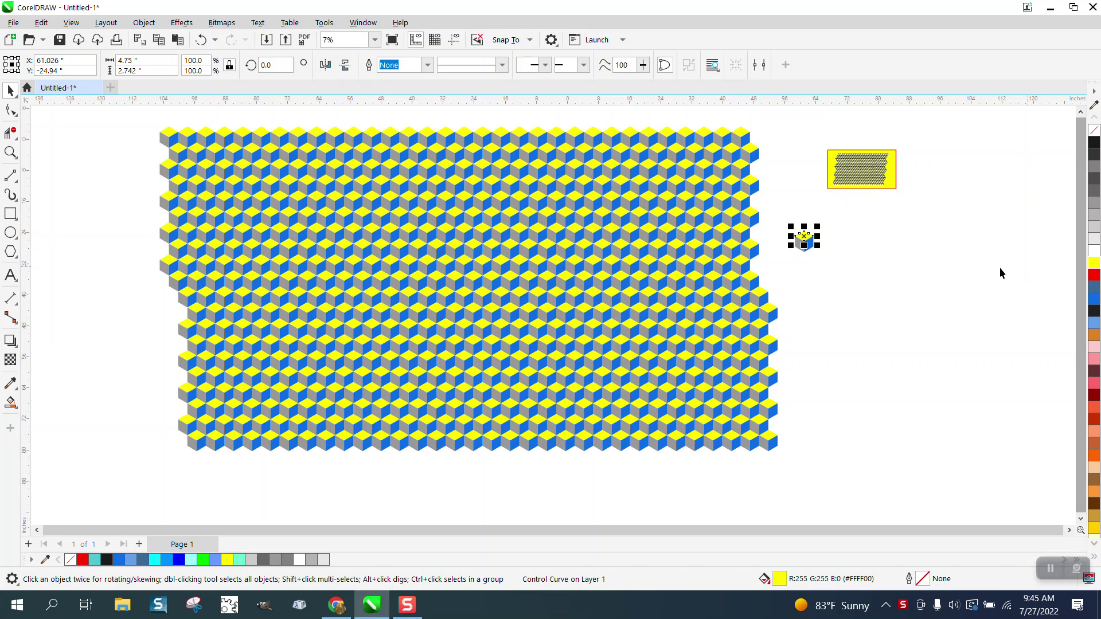
pyautogui.click(936, 276)
pyautogui.click(800, 245)
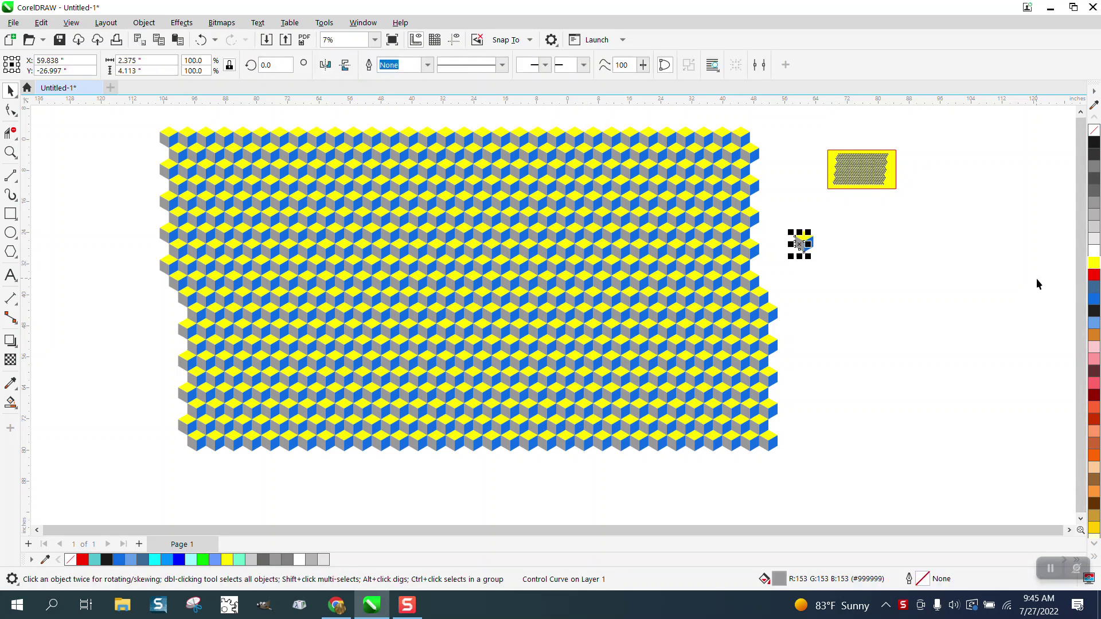
pyautogui.click(1094, 275)
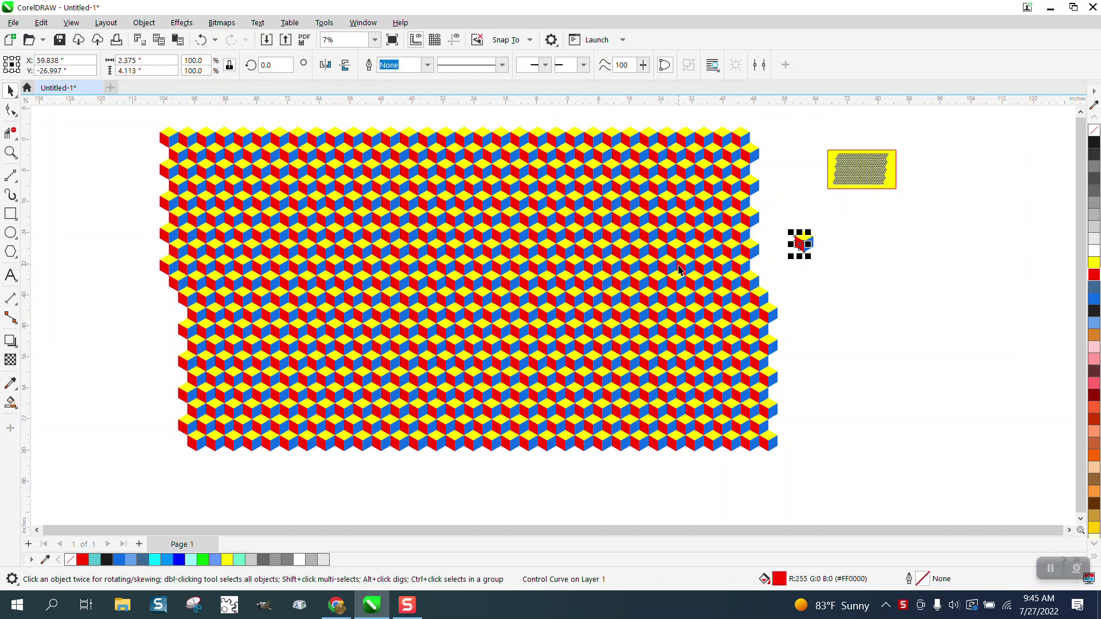
pyautogui.click(863, 246)
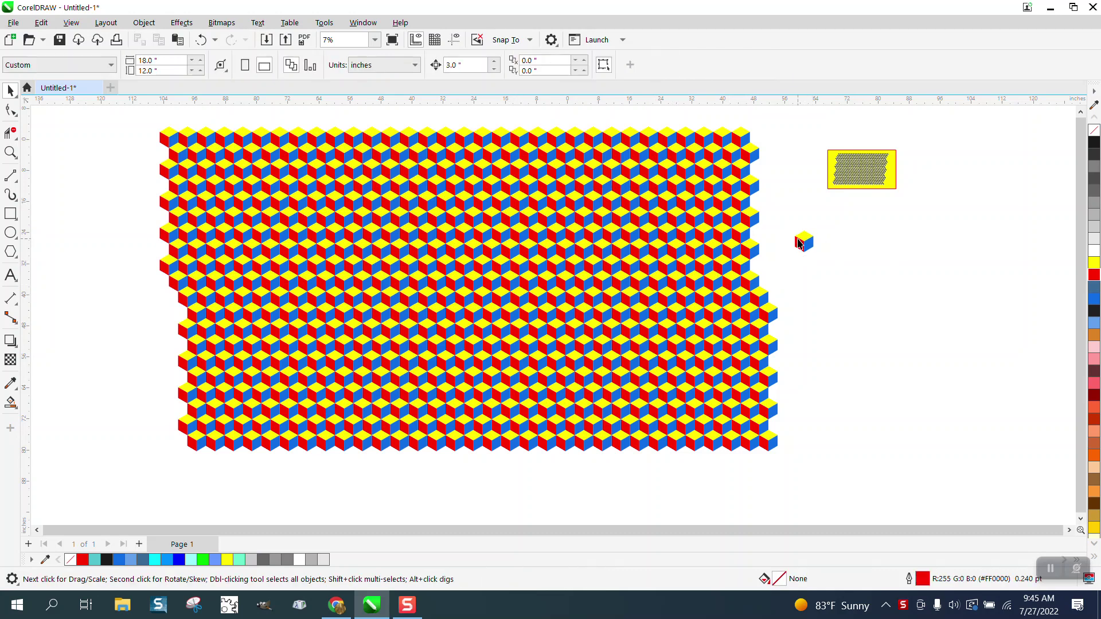
pyautogui.moveTo(787, 221); pyautogui.dragTo(824, 257)
pyautogui.click(846, 257)
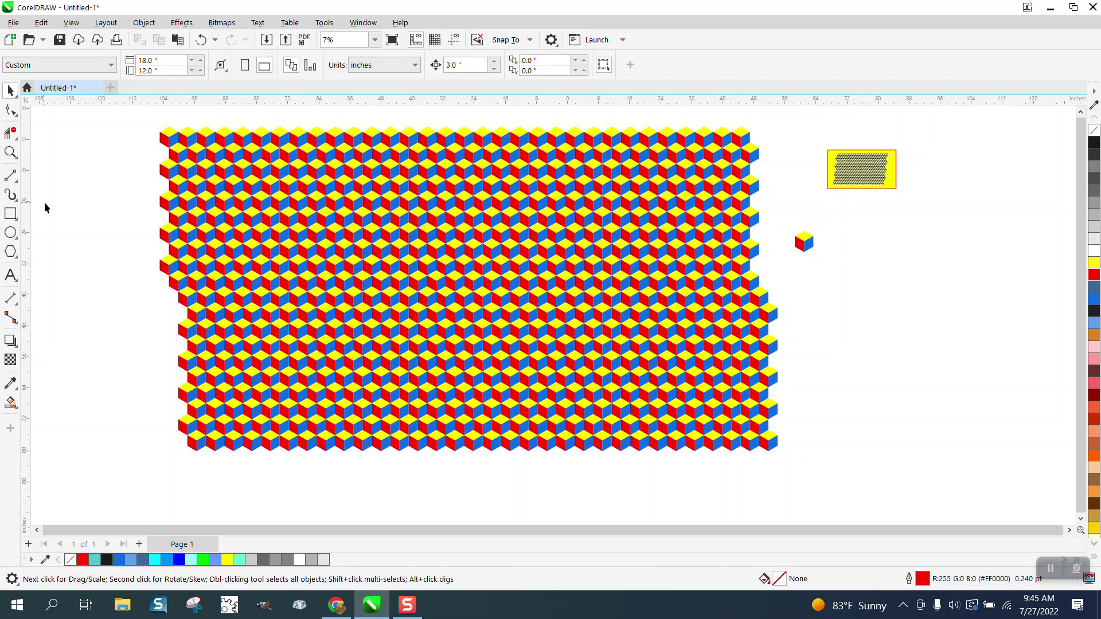
# Refill the control cube's yellow face black, red face dark grey and blue face light grey
pyautogui.click(681, 236)
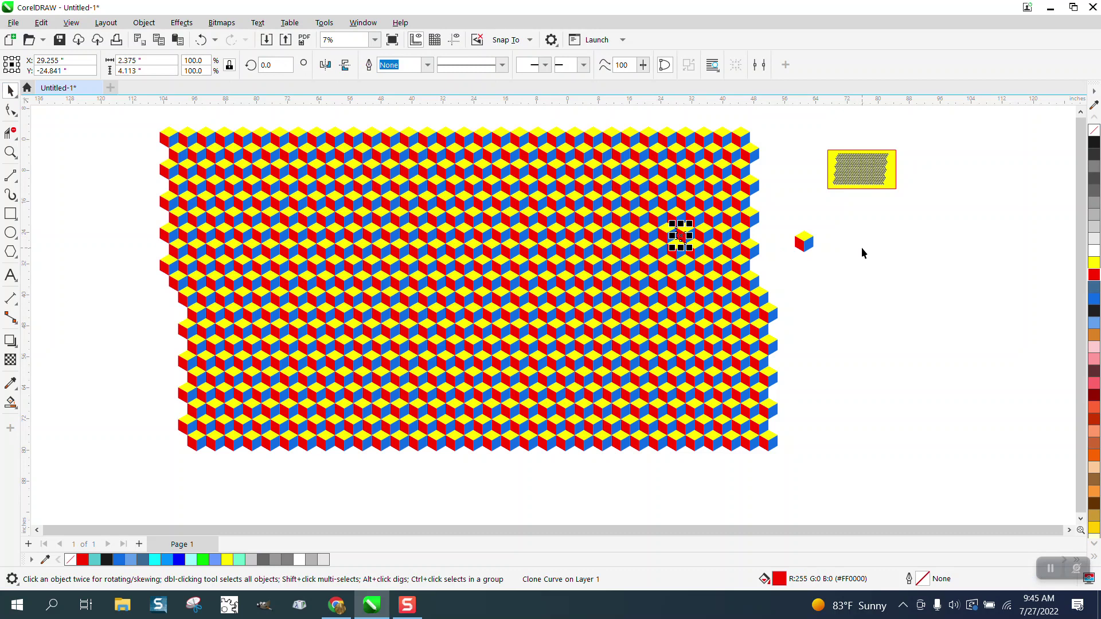
pyautogui.click(803, 241)
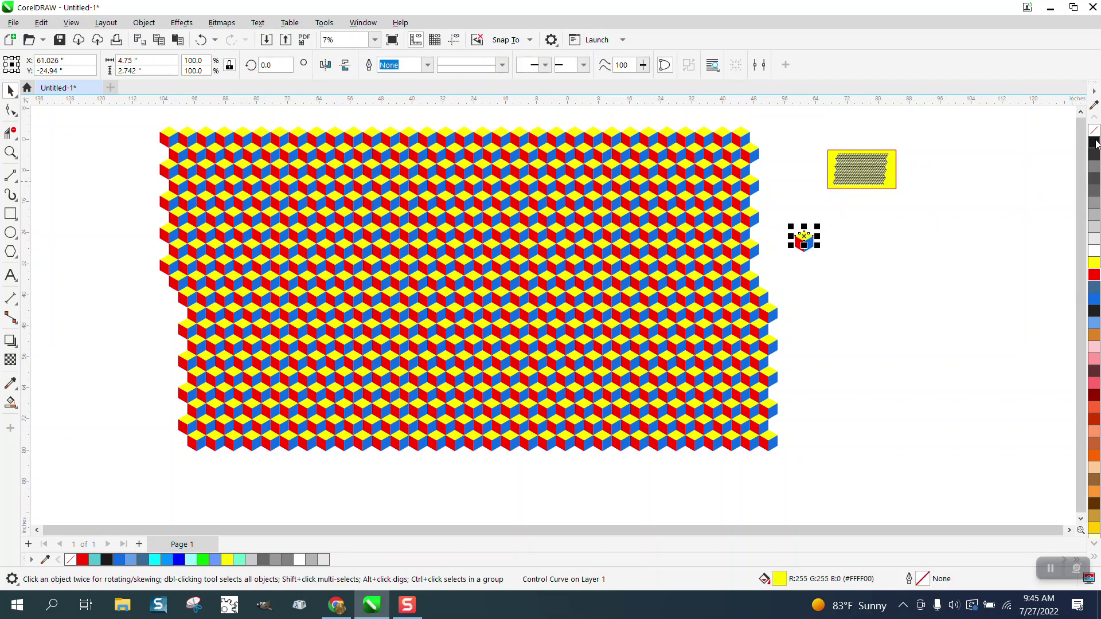
pyautogui.click(1096, 142)
pyautogui.click(804, 247)
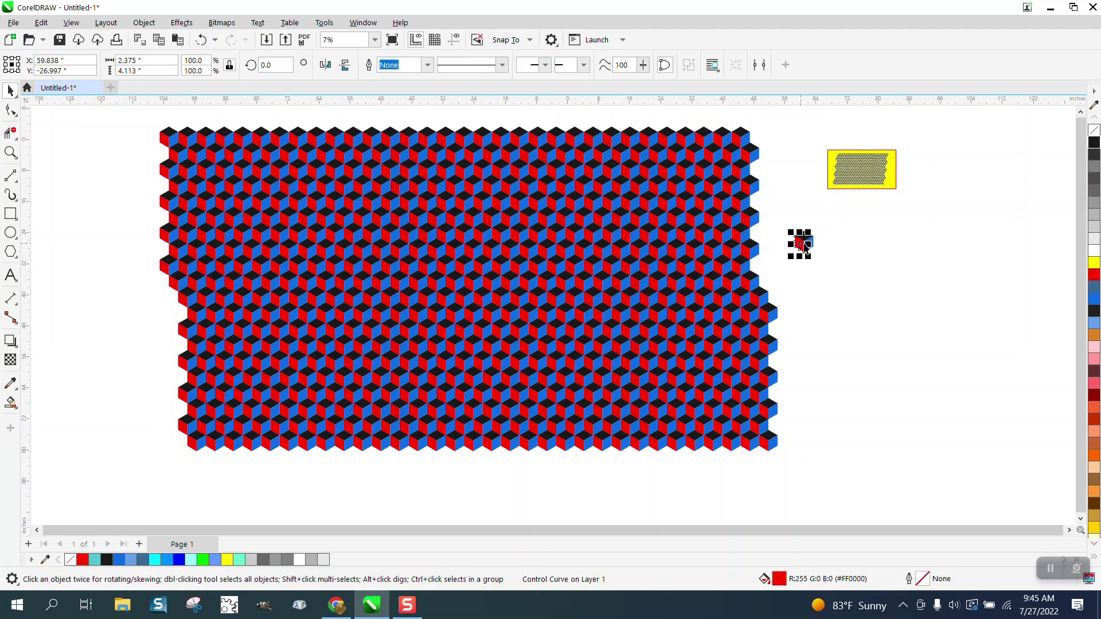
pyautogui.click(1094, 190)
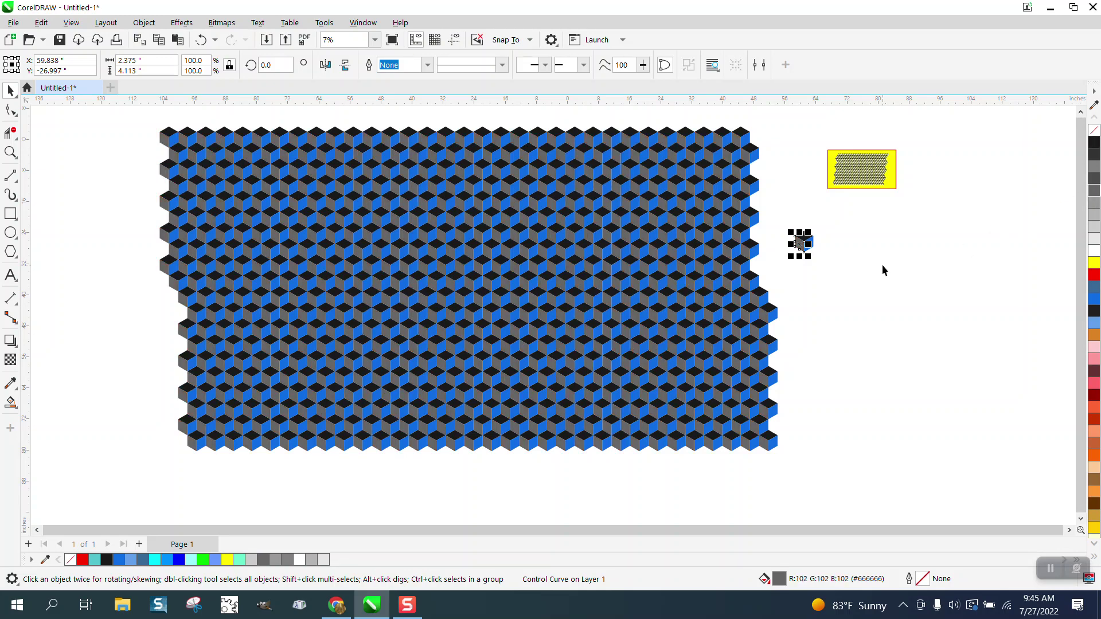
pyautogui.click(819, 265)
pyautogui.click(810, 247)
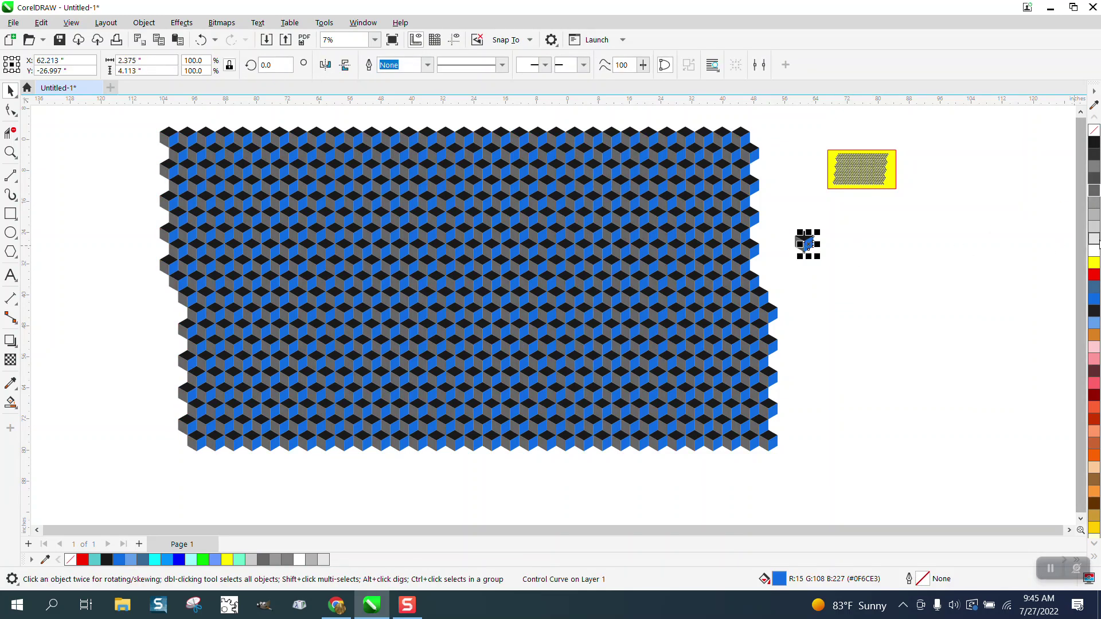
pyautogui.click(1095, 239)
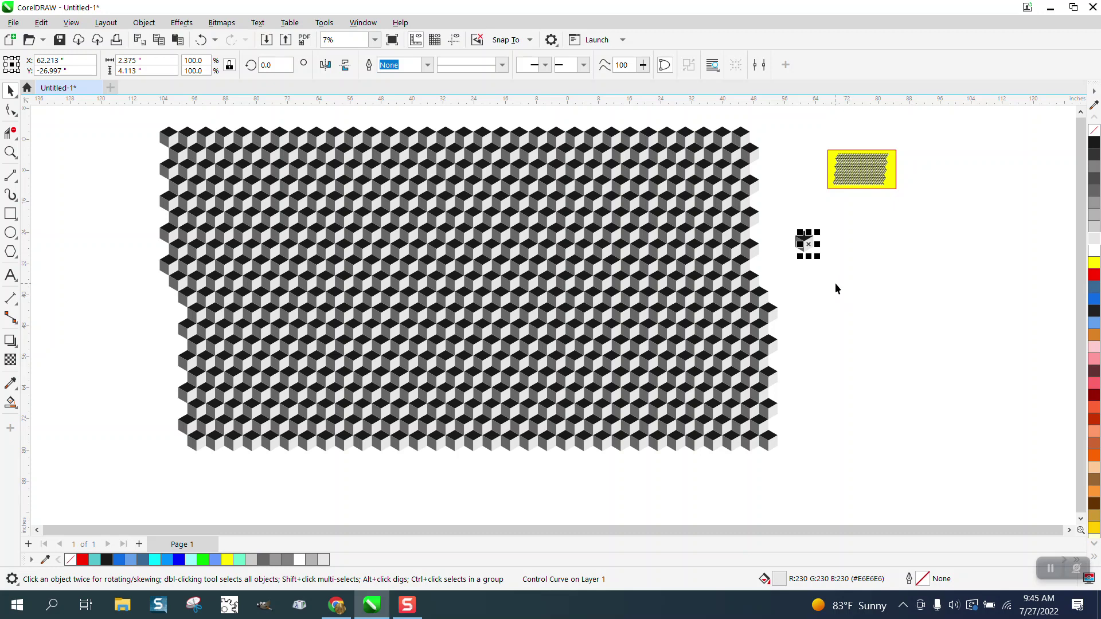
# Draw a large six-sided polygon to the right of the small grey control cube
pyautogui.click(11, 152)
pyautogui.moveTo(795, 220); pyautogui.dragTo(888, 280)
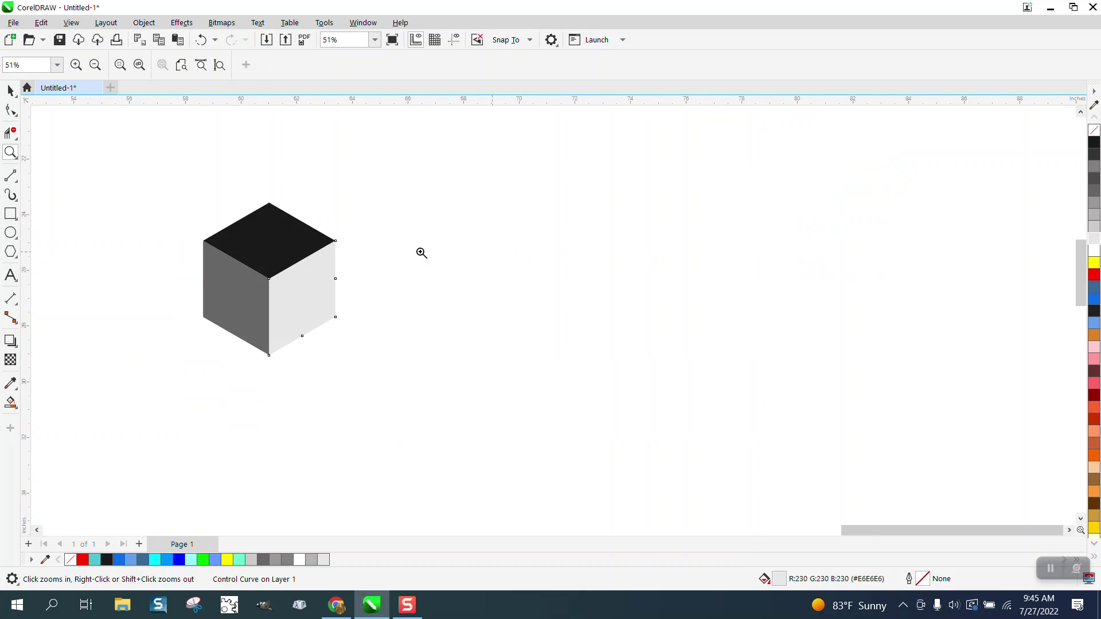
pyautogui.scroll(-1, 375, 241)
pyautogui.scroll(-1, 226, 258)
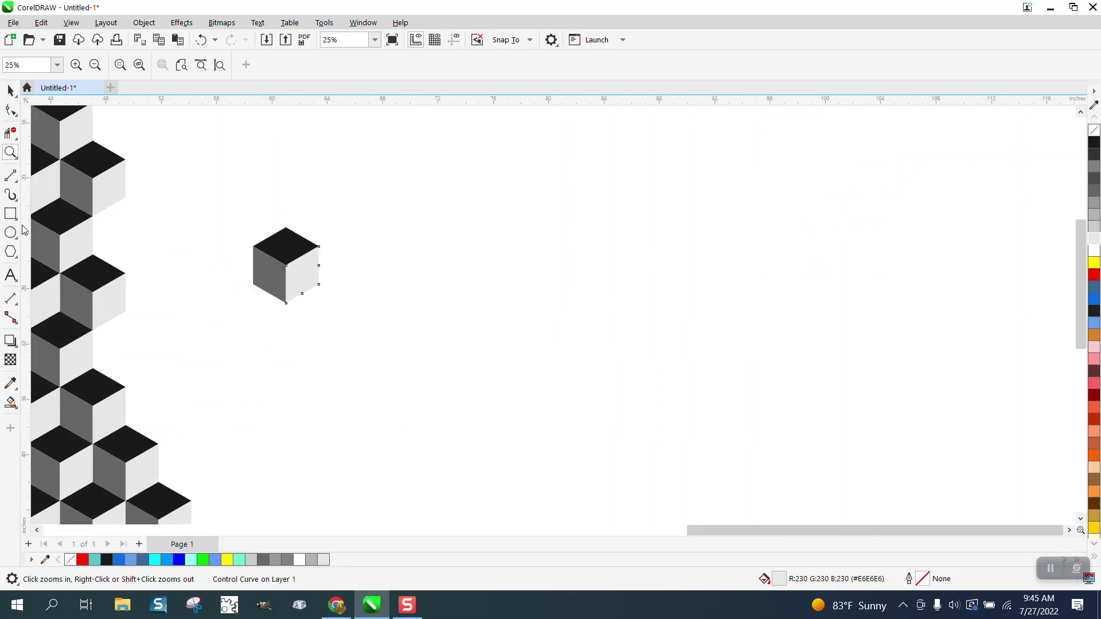
pyautogui.click(14, 254)
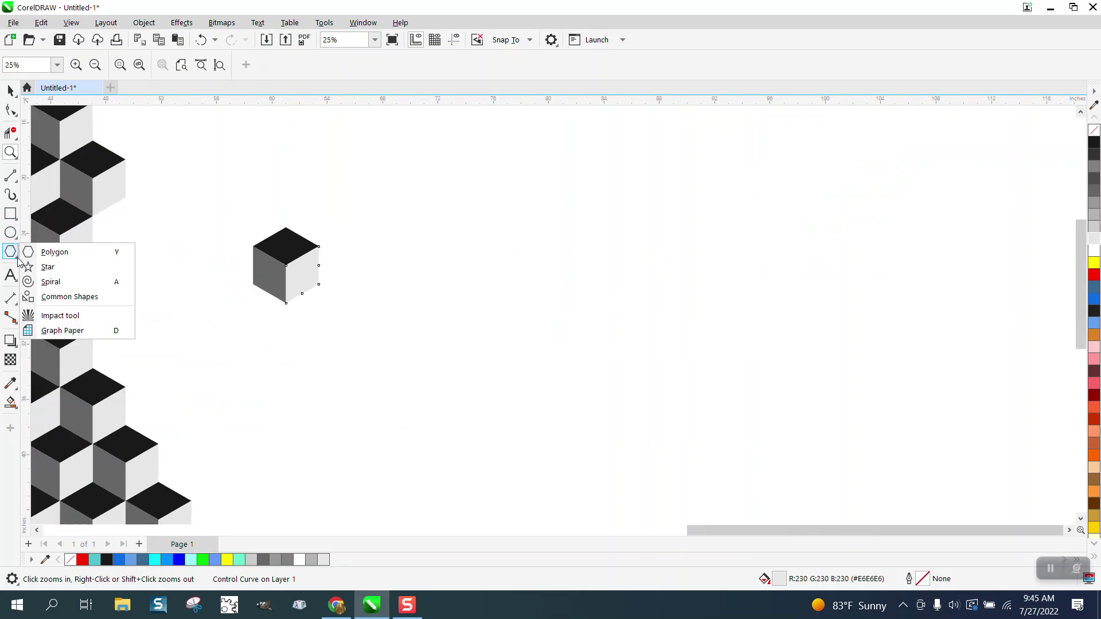
pyautogui.click(55, 256)
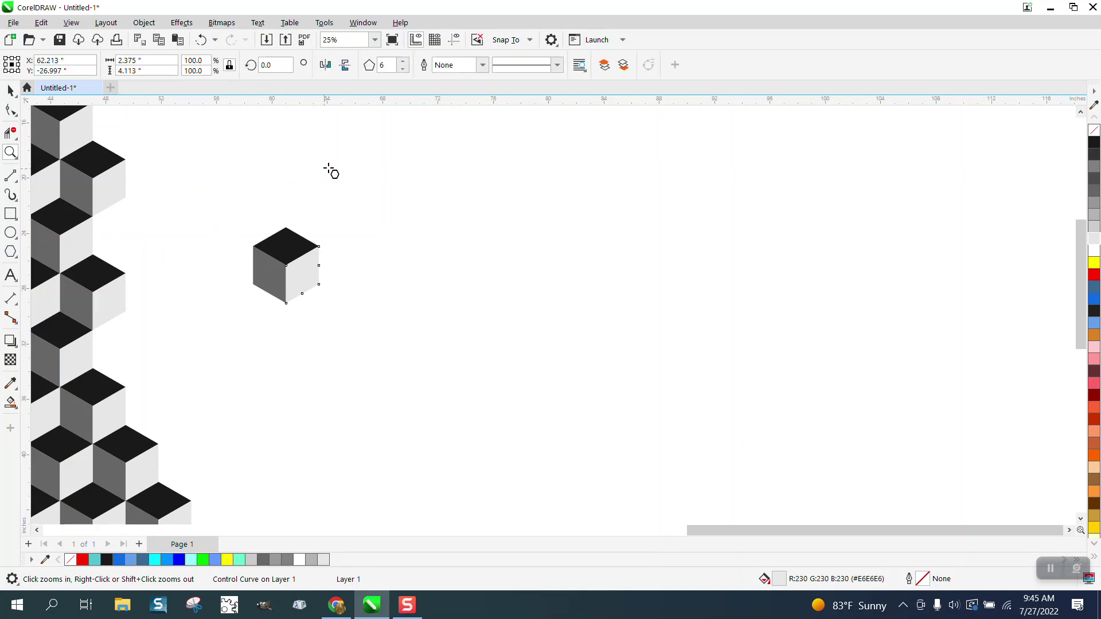
pyautogui.moveTo(650, 192); pyautogui.dragTo(520, 352)
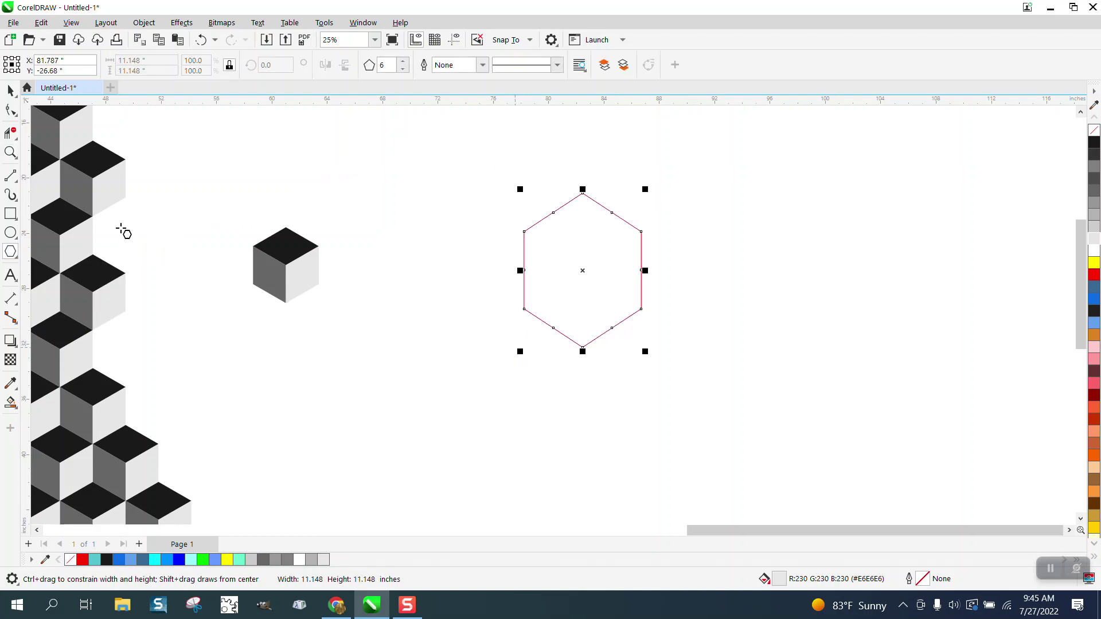
# Draw 2-point lines from the hexagon's left, upper-right and bottom corners to its centre
pyautogui.click(12, 175)
pyautogui.click(55, 192)
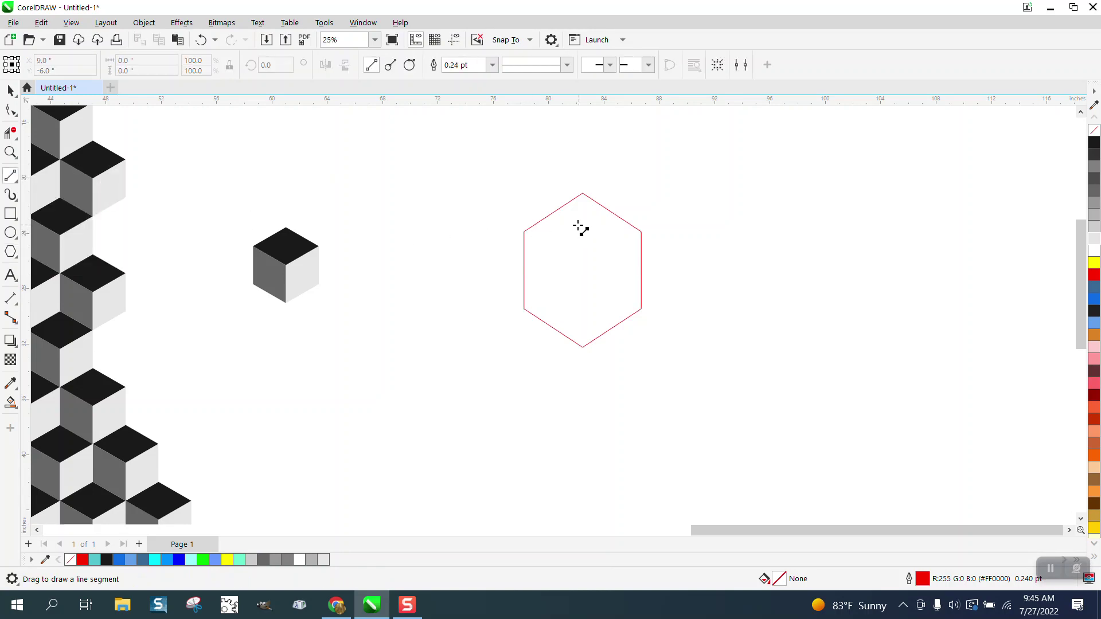
pyautogui.moveTo(525, 231); pyautogui.dragTo(583, 269)
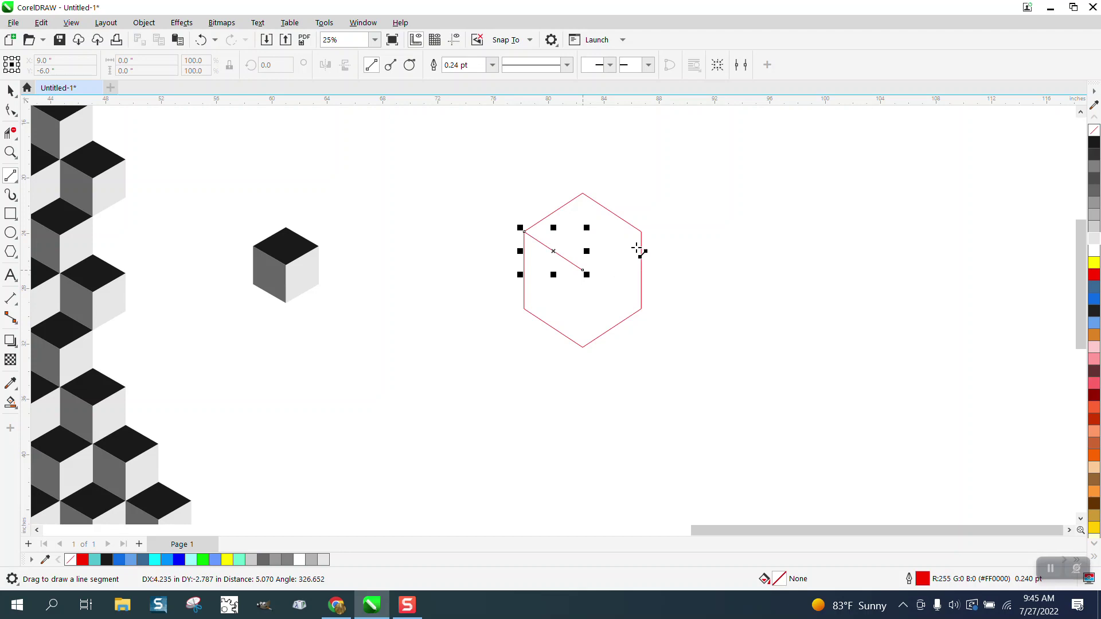
pyautogui.moveTo(642, 233); pyautogui.dragTo(583, 269)
pyautogui.moveTo(583, 348); pyautogui.dragTo(583, 269)
pyautogui.click(10, 91)
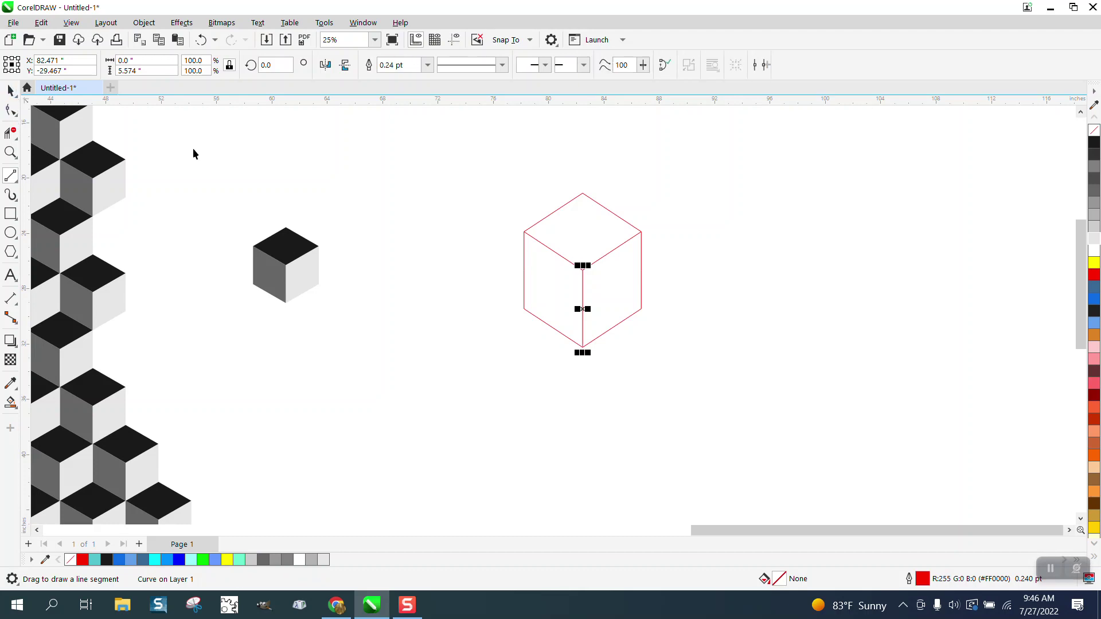
pyautogui.click(519, 244)
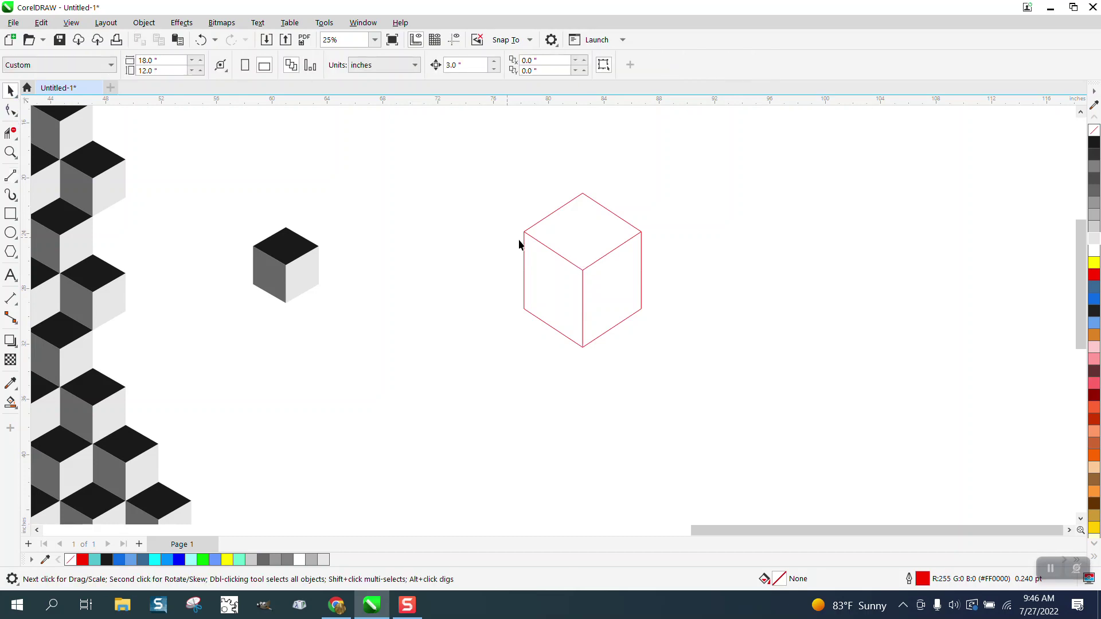
# Try a mint-green Smart Fill on the cube's top face, then delete it
pyautogui.click(11, 402)
pyautogui.click(602, 236)
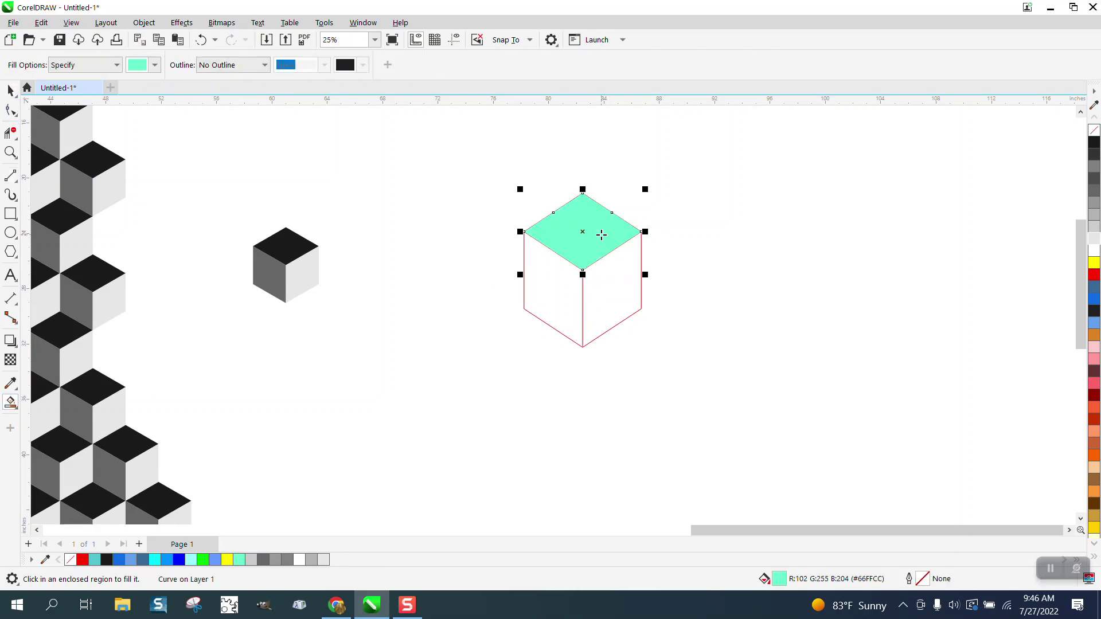
pyautogui.press('Right')
pyautogui.press('Right')
pyautogui.press('Right')
pyautogui.press('Right')
pyautogui.press('Right')
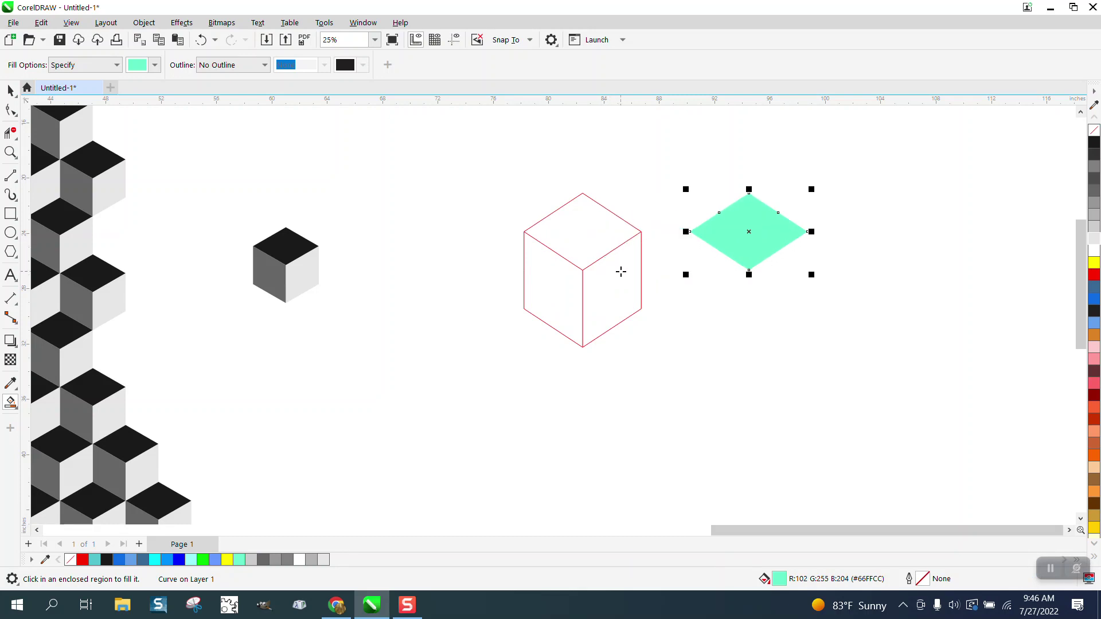
pyautogui.press('Delete')
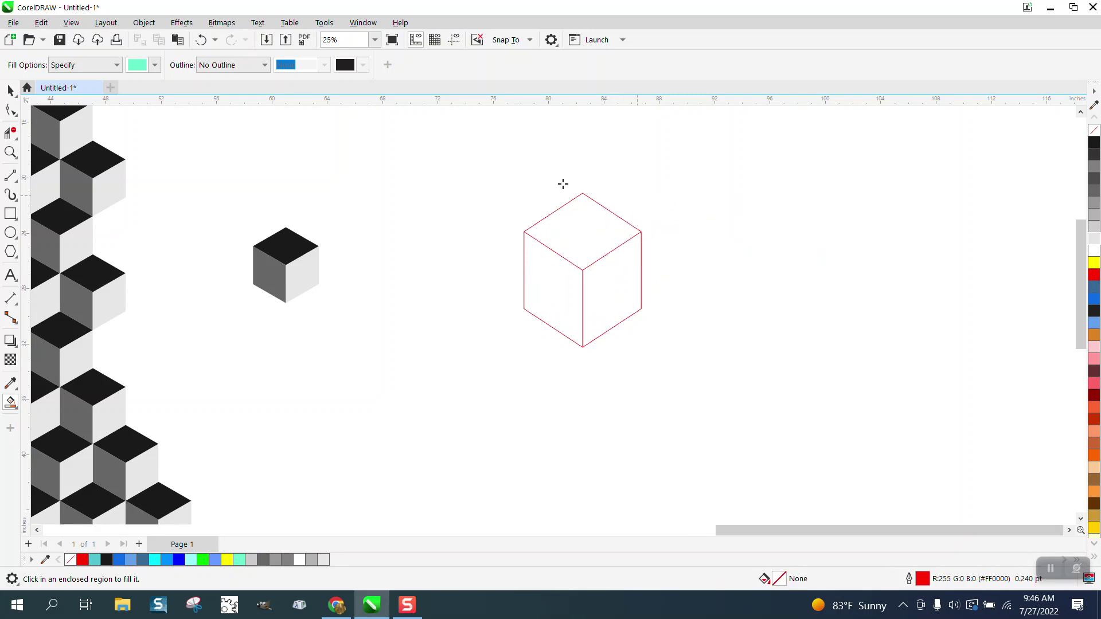
# Shrink the cube outline to about 3.1 by 4.1 inches
pyautogui.click(10, 91)
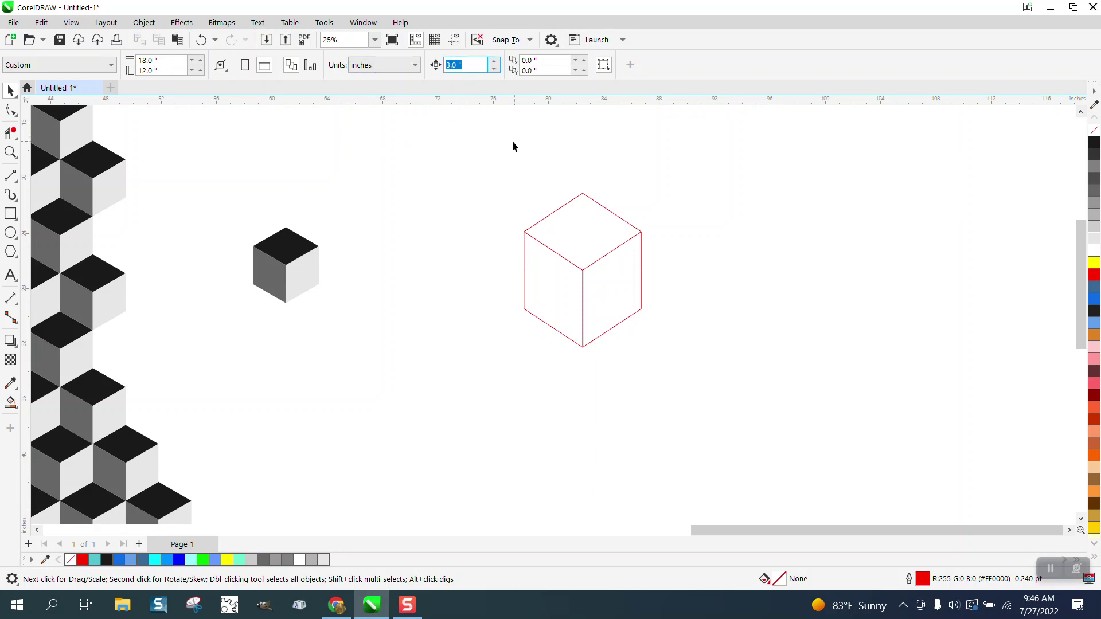
pyautogui.moveTo(500, 164); pyautogui.dragTo(717, 356)
pyautogui.moveTo(646, 352); pyautogui.dragTo(647, 354)
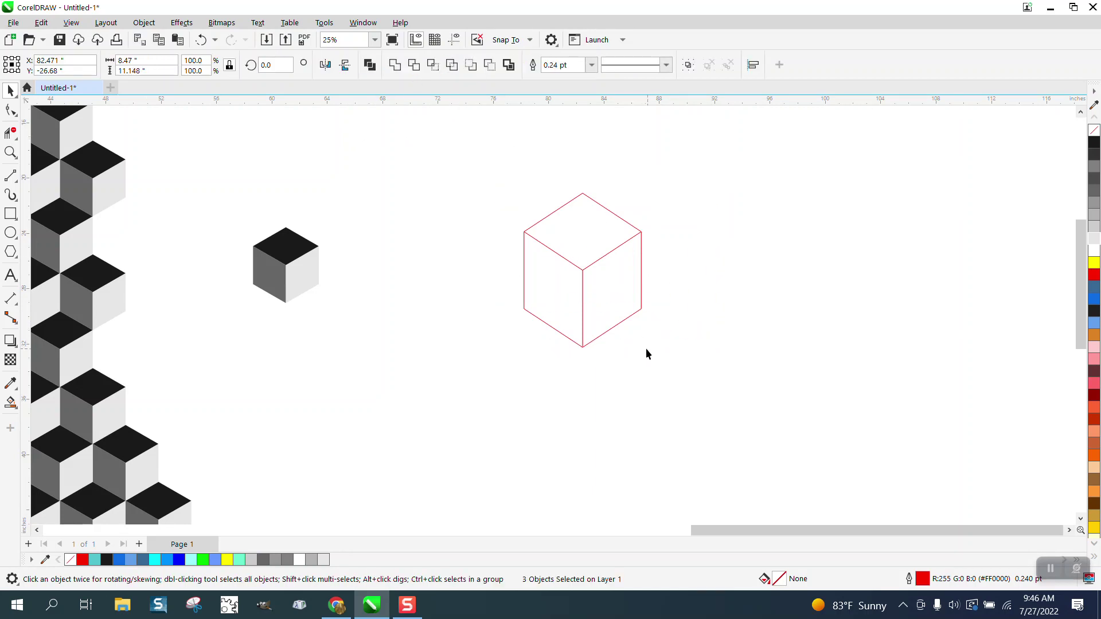
pyautogui.moveTo(609, 321); pyautogui.dragTo(609, 321)
pyautogui.moveTo(490, 174); pyautogui.dragTo(727, 339)
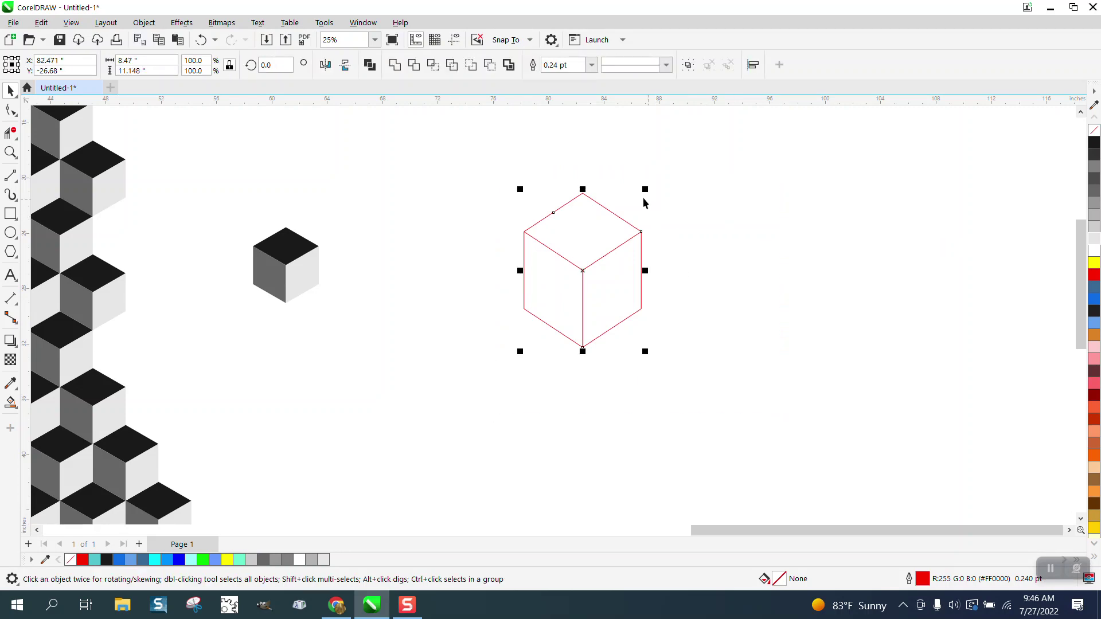
pyautogui.moveTo(645, 190); pyautogui.dragTo(571, 287)
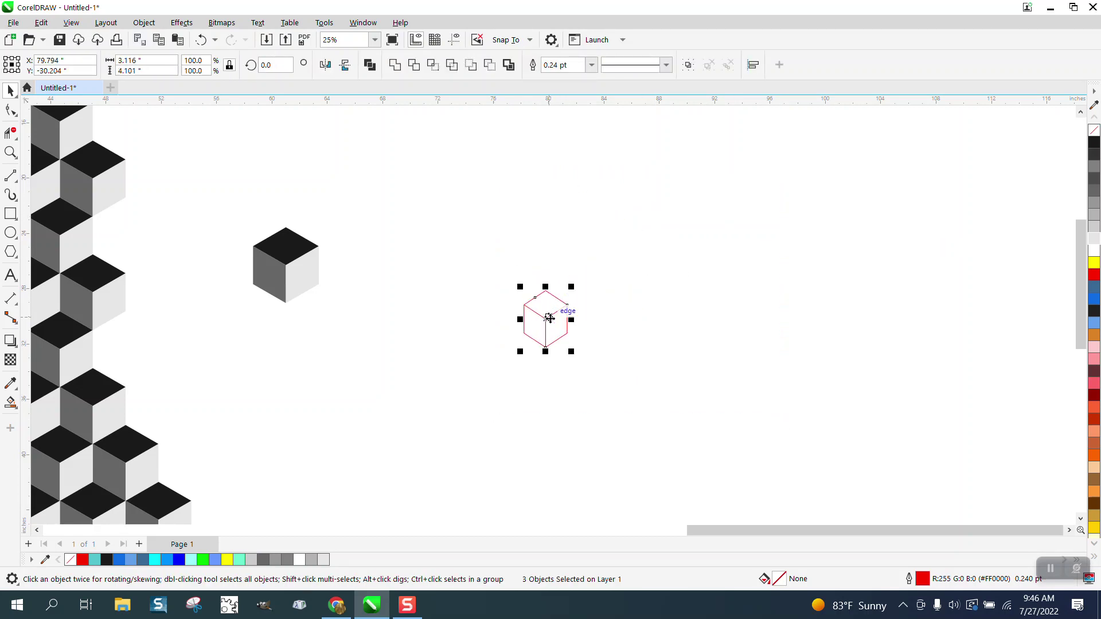
pyautogui.click(153, 282)
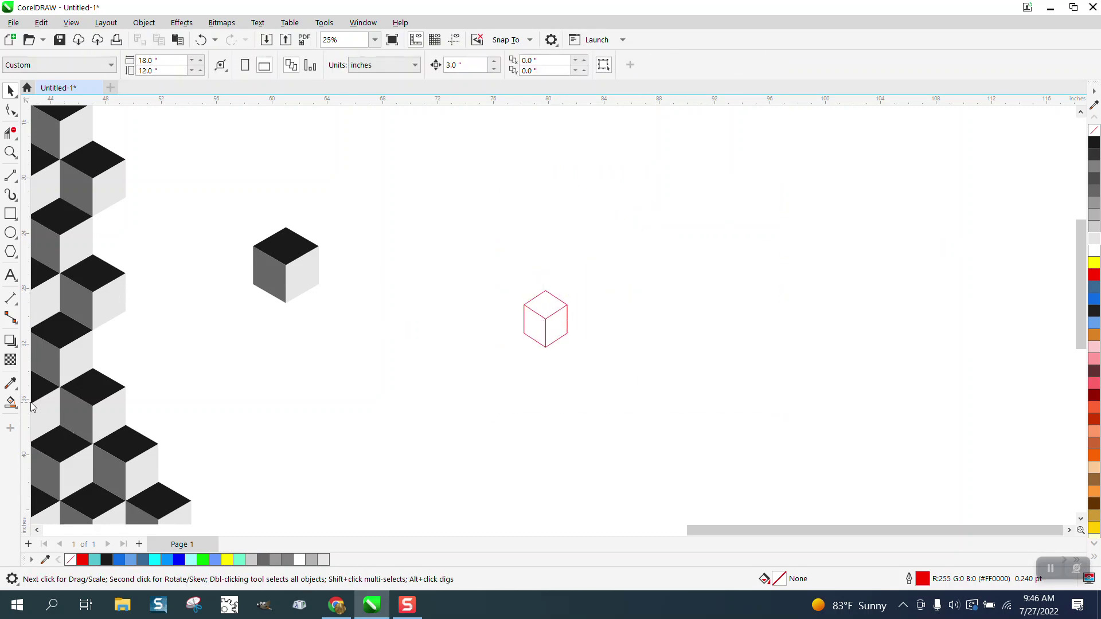
# Smart Fill the top, right and left faces mint green and nudge them right into a hexagon
pyautogui.click(10, 402)
pyautogui.click(546, 306)
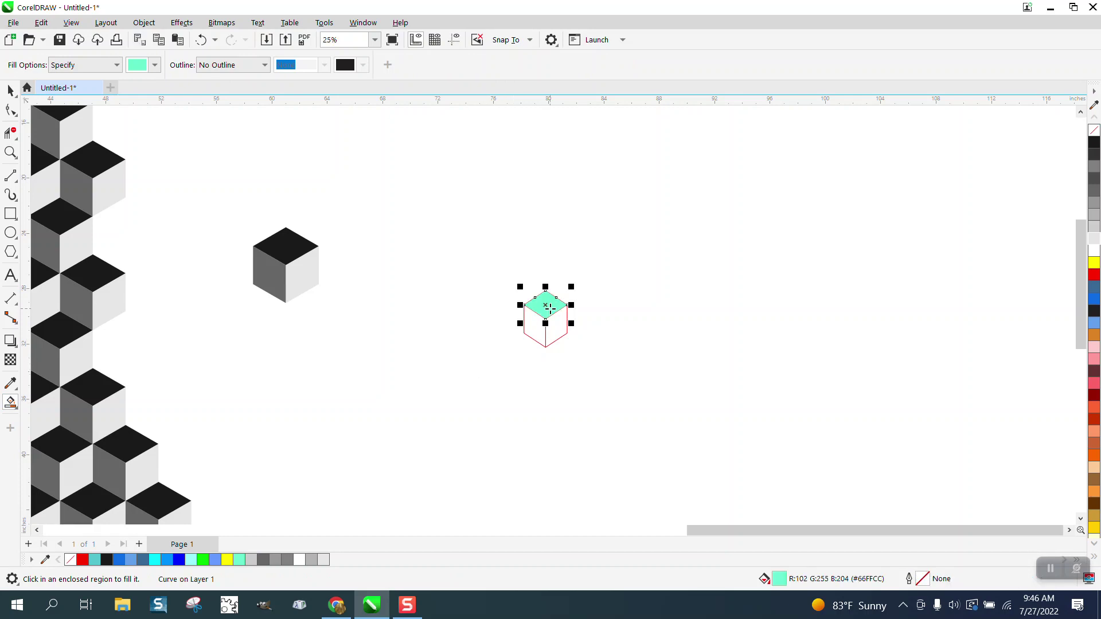
pyautogui.moveTo(549, 308); pyautogui.dragTo(591, 308)
pyautogui.press('Right')
pyautogui.click(561, 329)
pyautogui.press('Right')
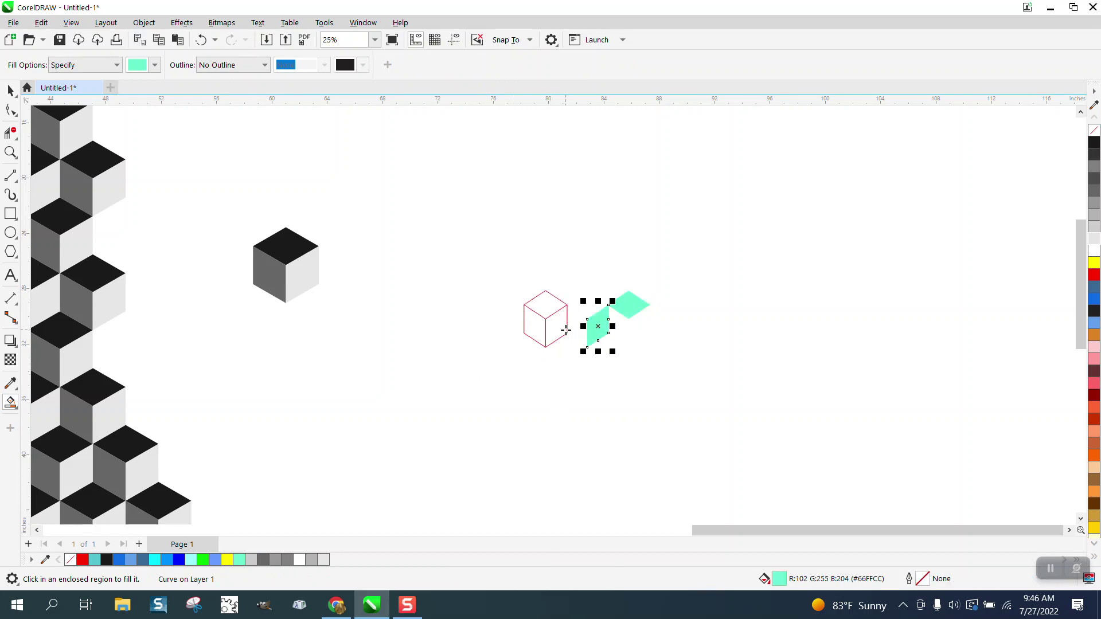
pyautogui.press('Right')
pyautogui.click(542, 330)
pyautogui.press('Right')
pyautogui.press('Right')
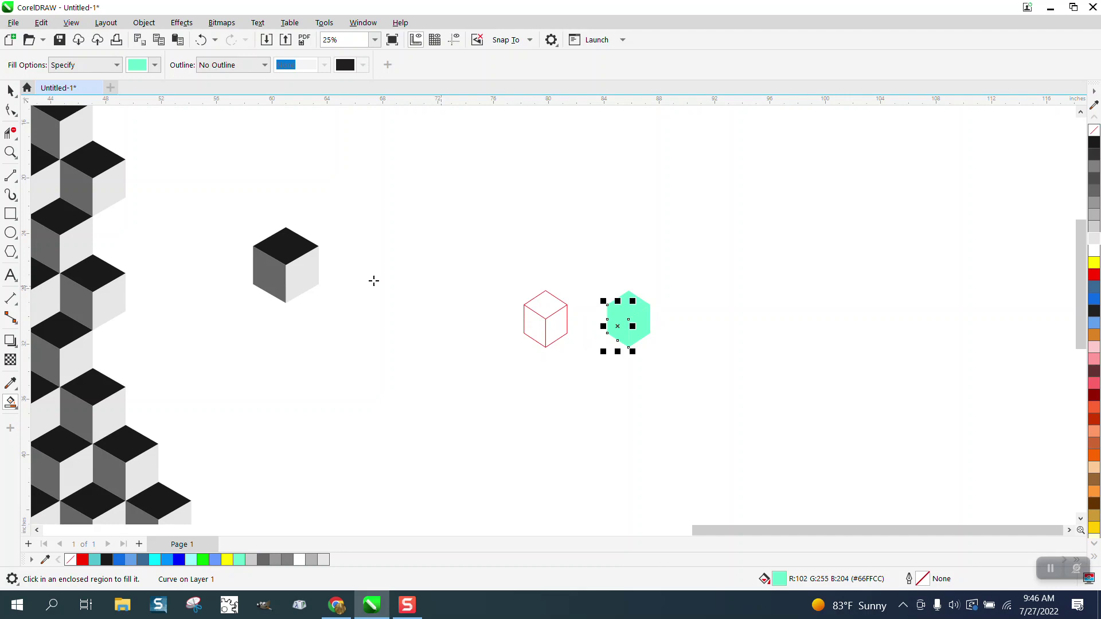
# Undo the accidental fill on every object and select the three mint faces together
pyautogui.click(17, 98)
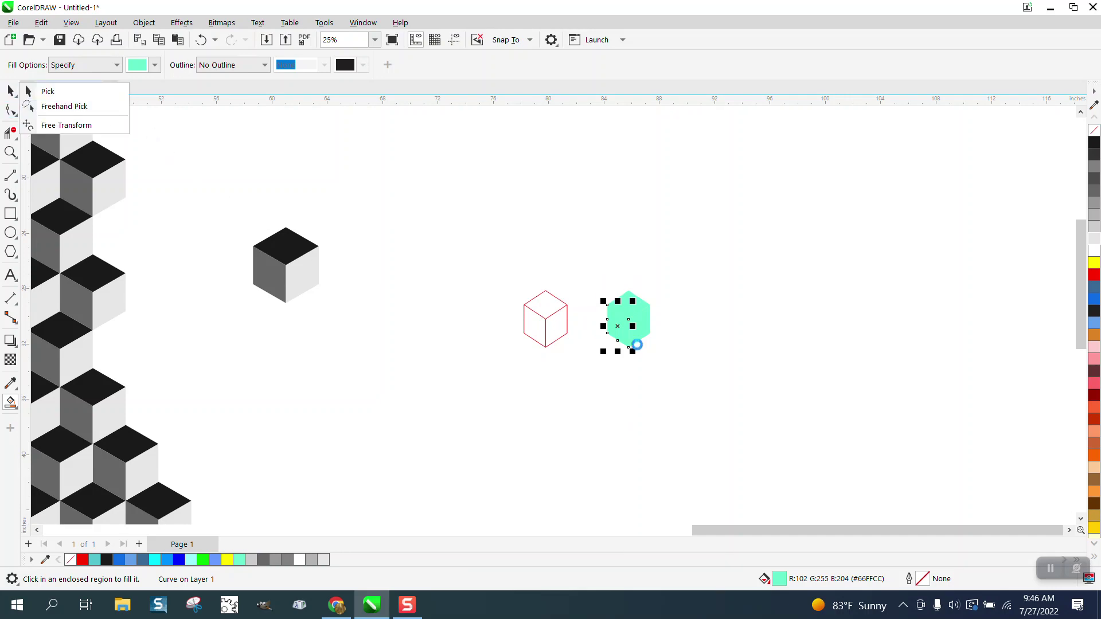
pyautogui.click(464, 282)
pyautogui.click(201, 39)
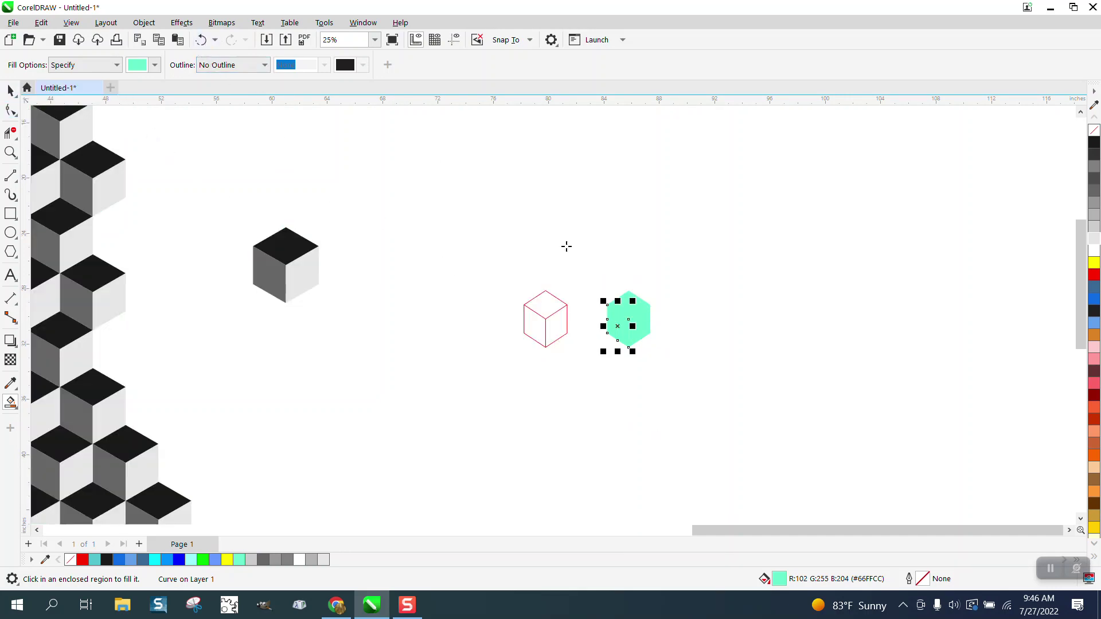
pyautogui.click(11, 90)
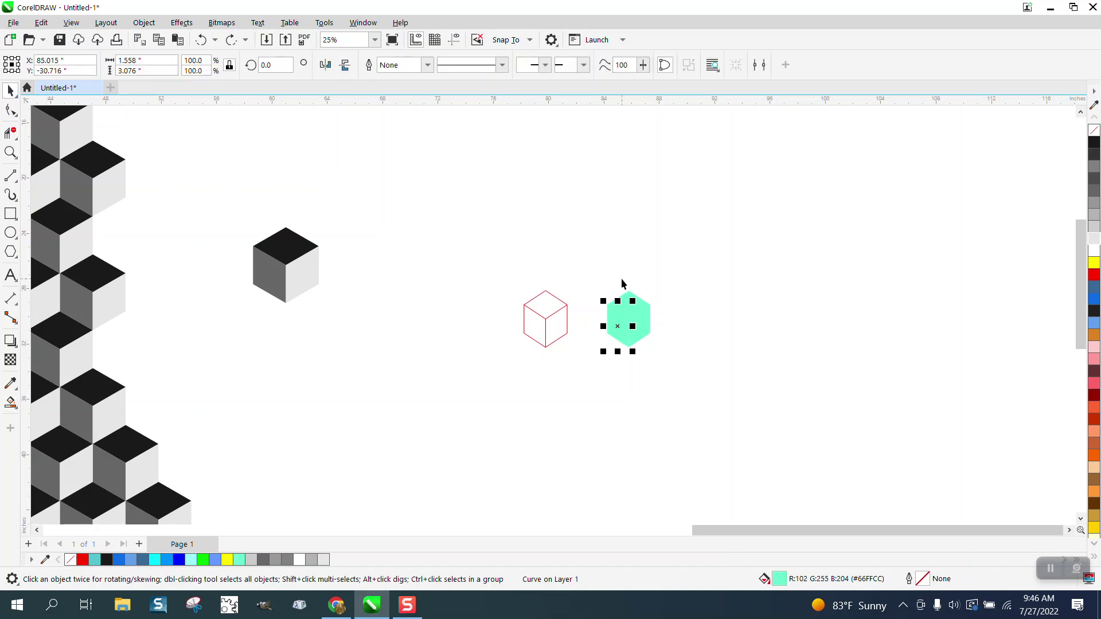
pyautogui.moveTo(585, 274); pyautogui.dragTo(717, 406)
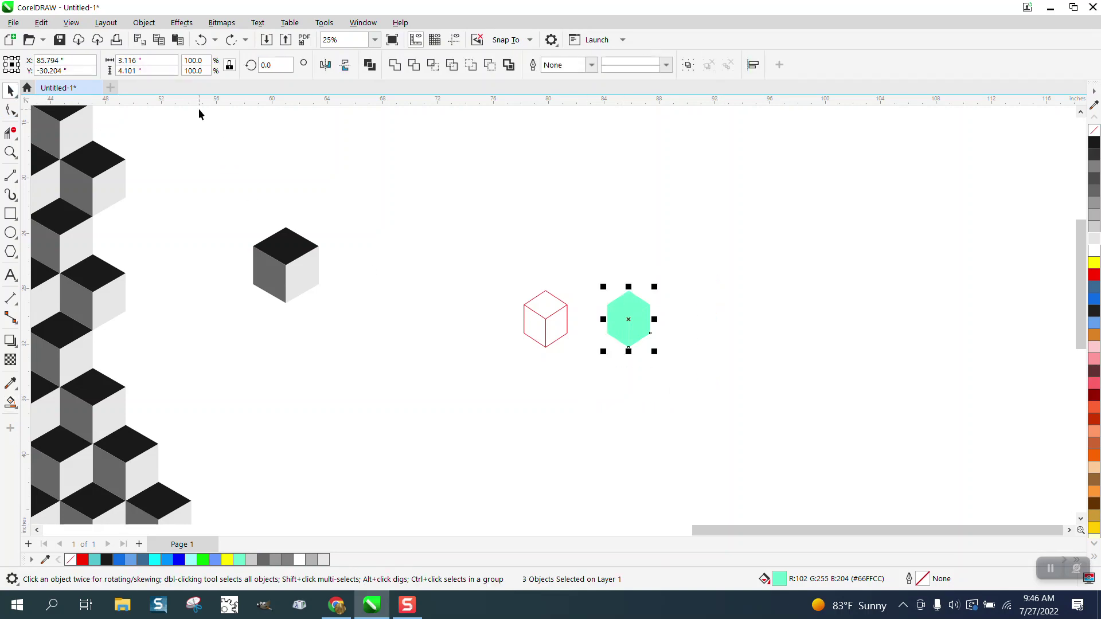
pyautogui.click(41, 22)
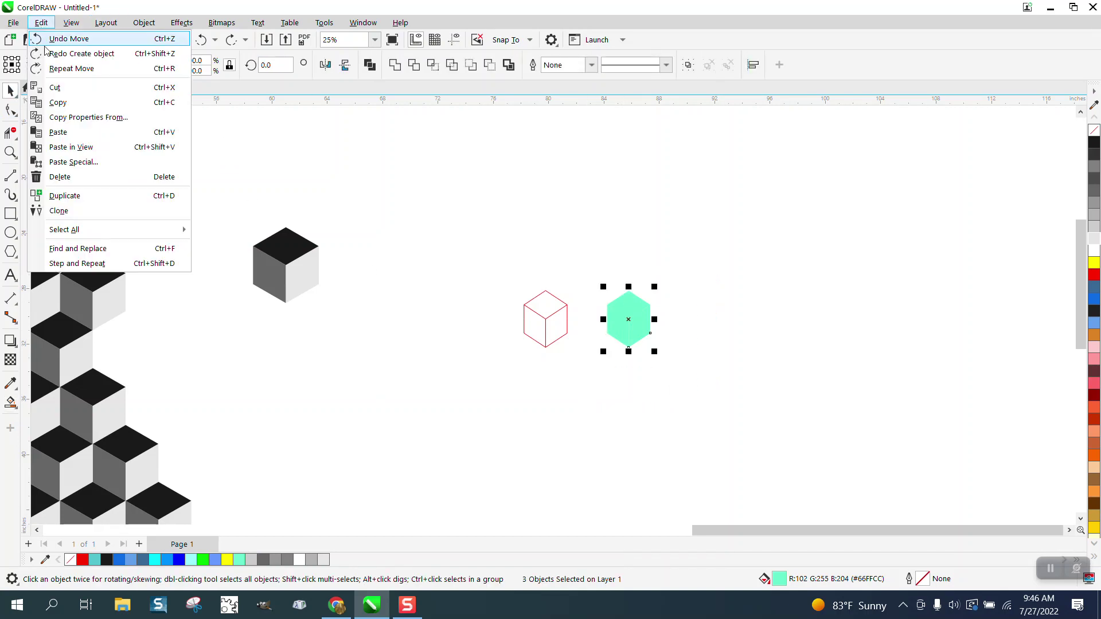
pyautogui.click(69, 195)
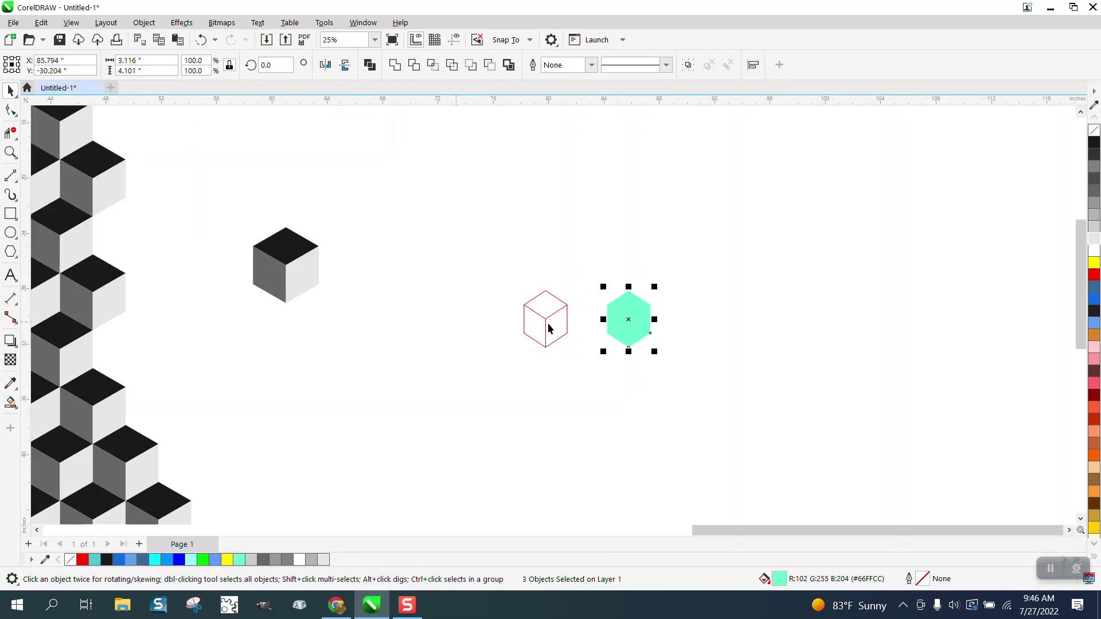
pyautogui.moveTo(626, 319); pyautogui.dragTo(803, 282)
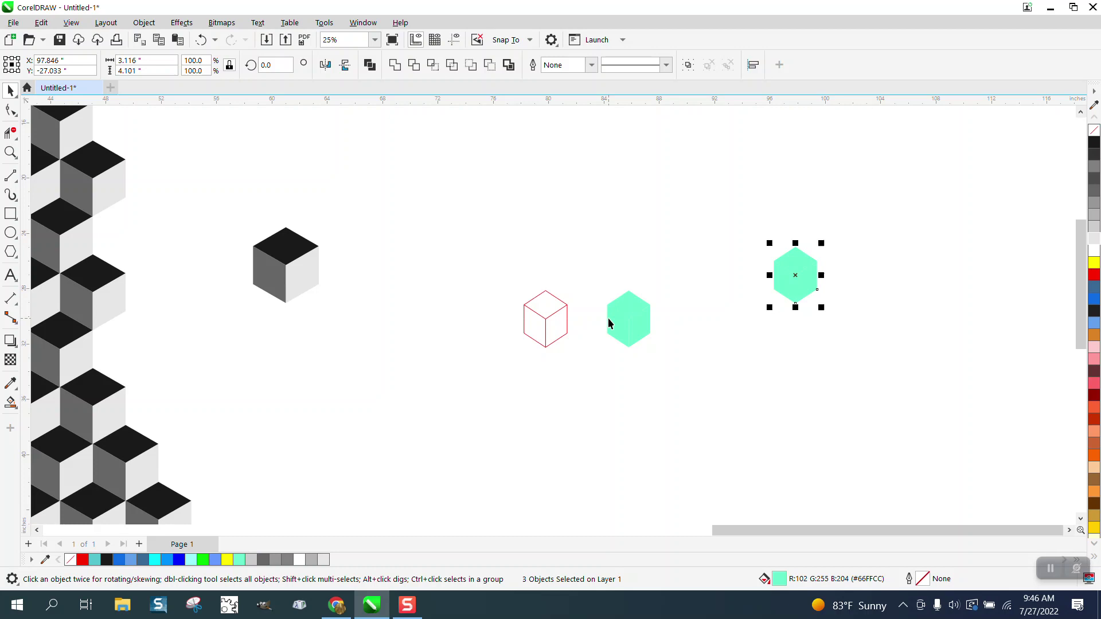
pyautogui.click(789, 320)
pyautogui.click(792, 297)
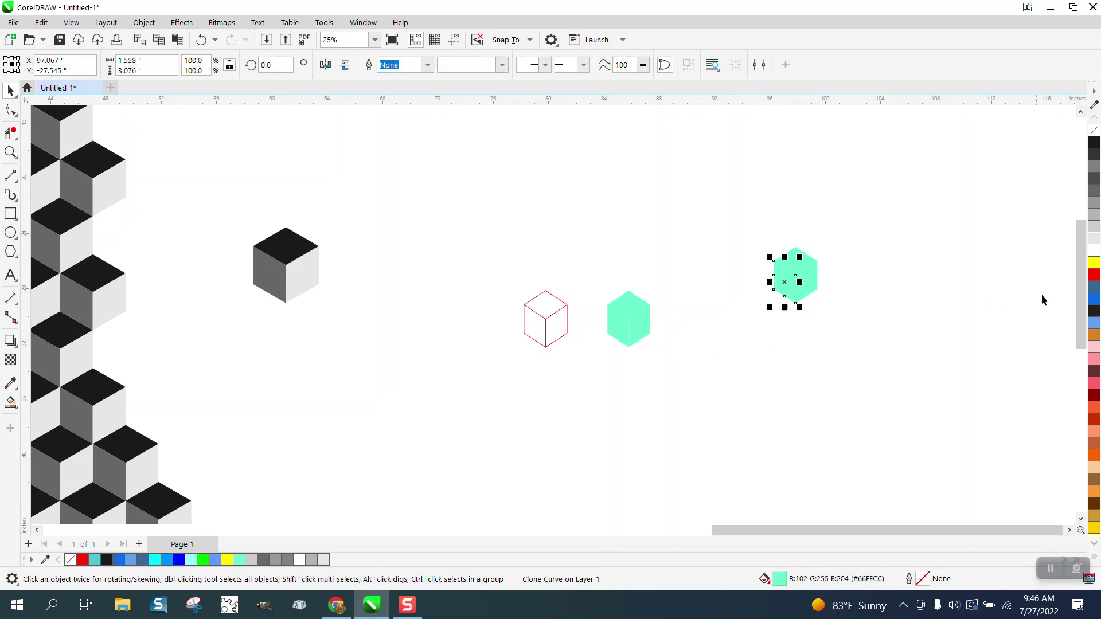
pyautogui.click(1094, 275)
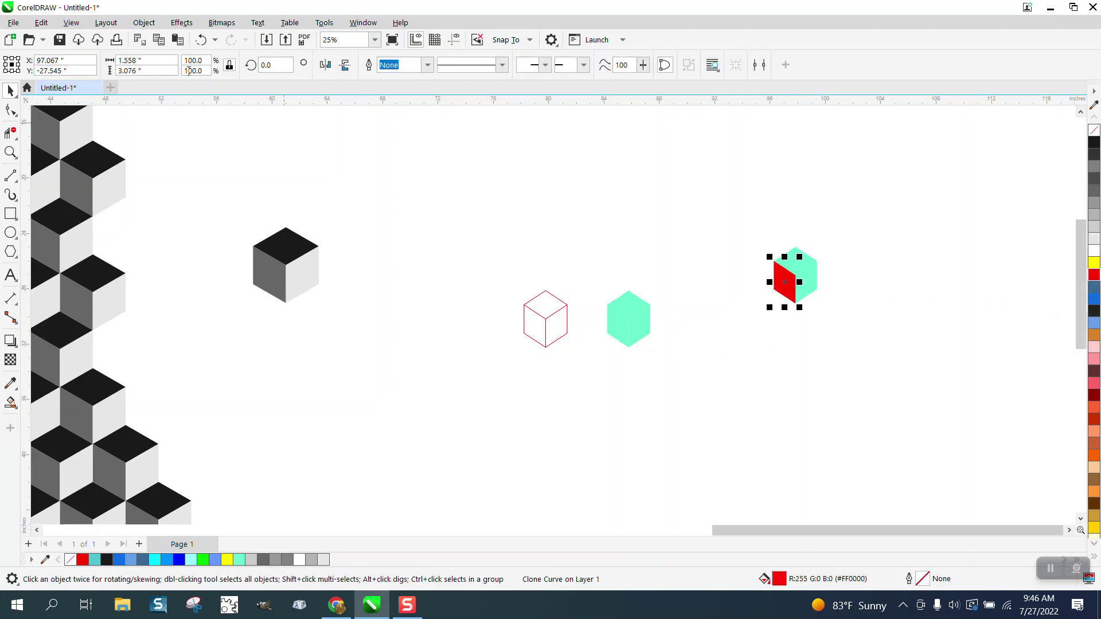
pyautogui.click(201, 39)
pyautogui.press('Escape')
pyautogui.click(626, 343)
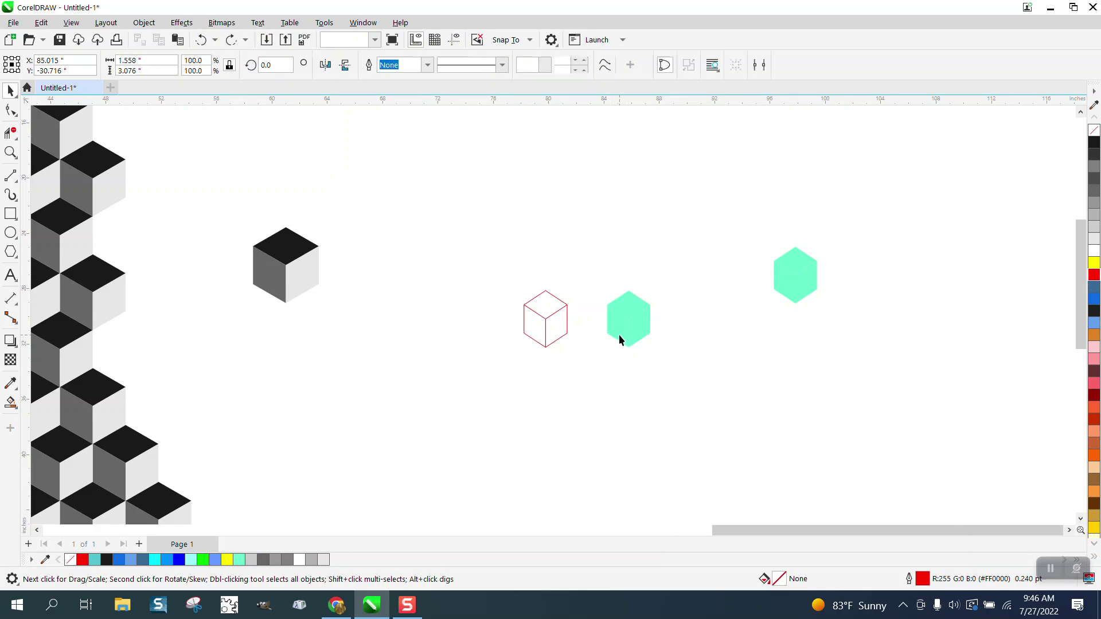
pyautogui.click(1096, 275)
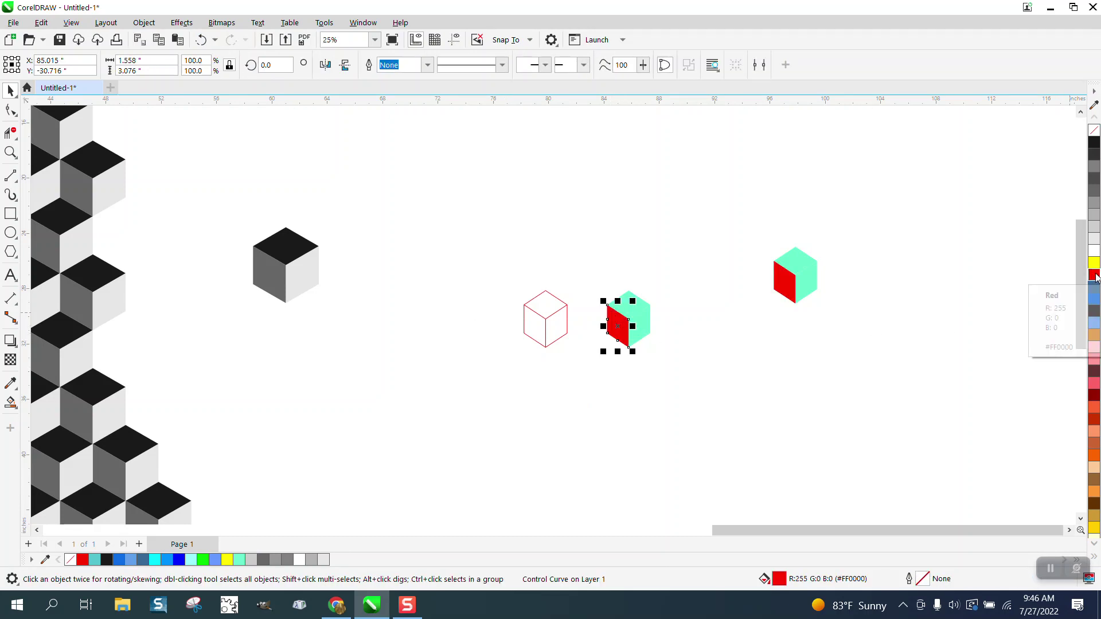
pyautogui.click(200, 39)
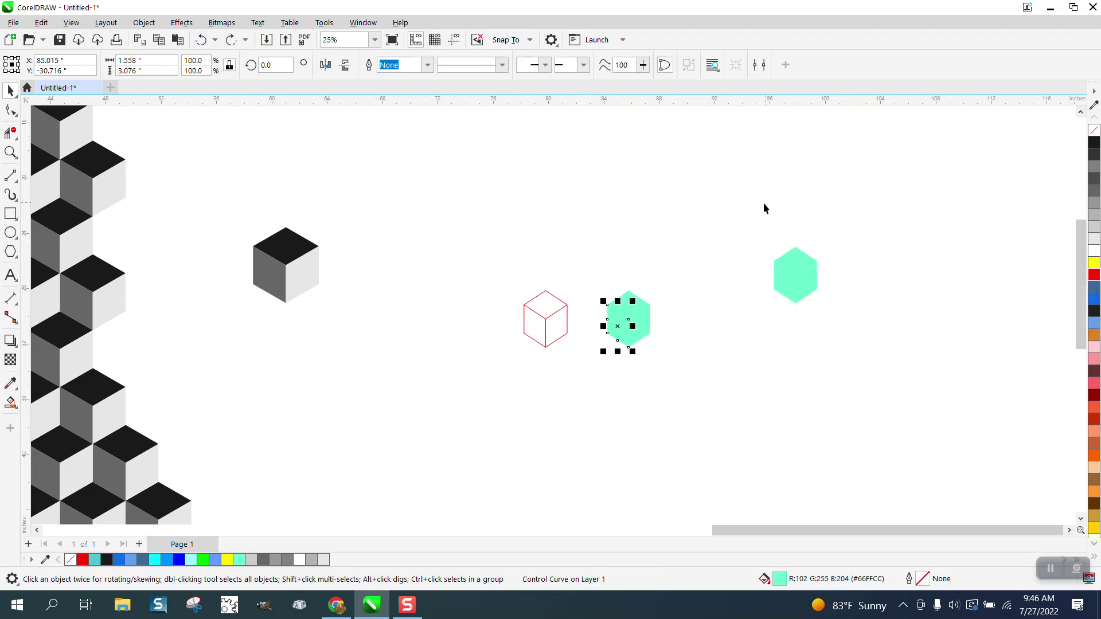
# Copy the hexagon into a row of six, then repeat the row into five staggered rows
pyautogui.moveTo(750, 216); pyautogui.dragTo(875, 326)
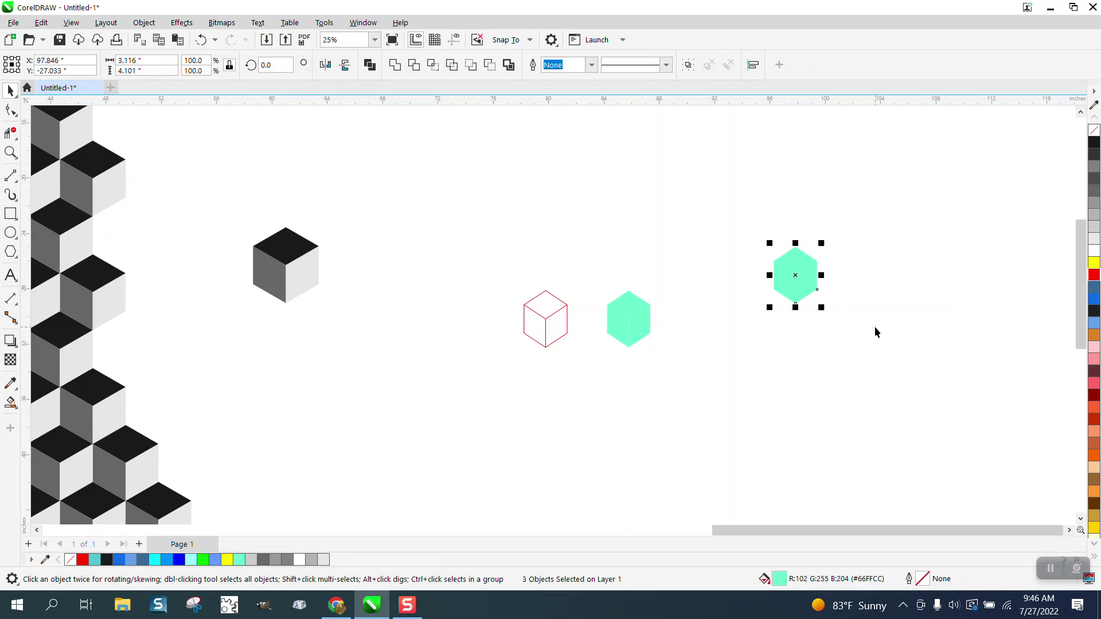
pyautogui.moveTo(779, 262); pyautogui.dragTo(845, 252)
pyautogui.hotkey('ctrl', 'r')
pyautogui.hotkey('ctrl', 'r')
pyautogui.hotkey('ctrl', 'r')
pyautogui.hotkey('ctrl', 'r')
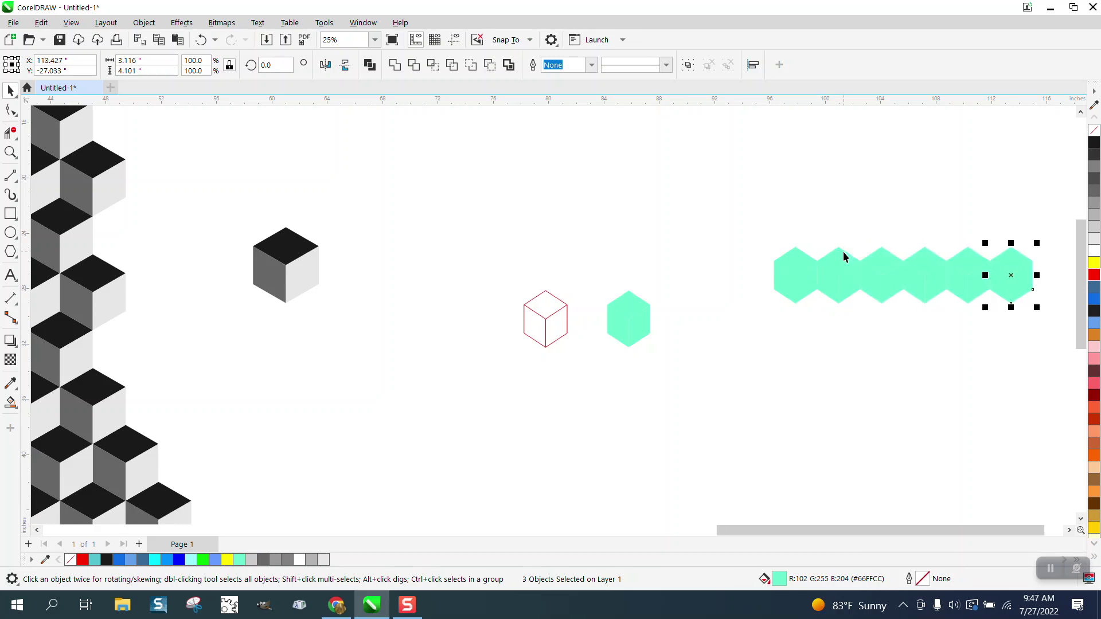
pyautogui.moveTo(744, 213); pyautogui.dragTo(1053, 370)
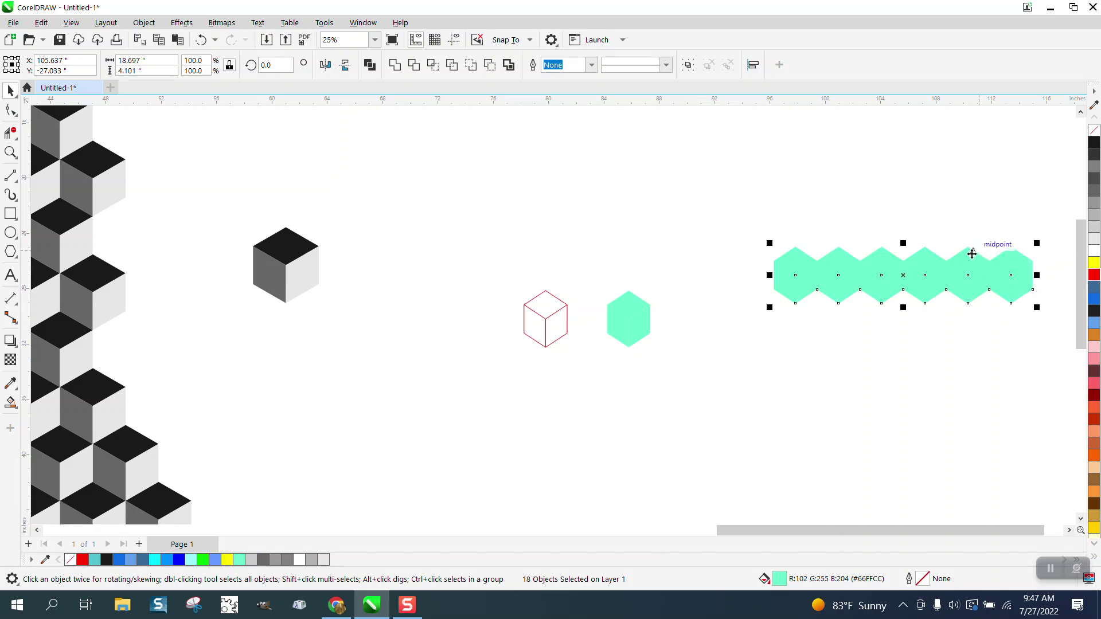
pyautogui.moveTo(966, 249); pyautogui.dragTo(952, 295)
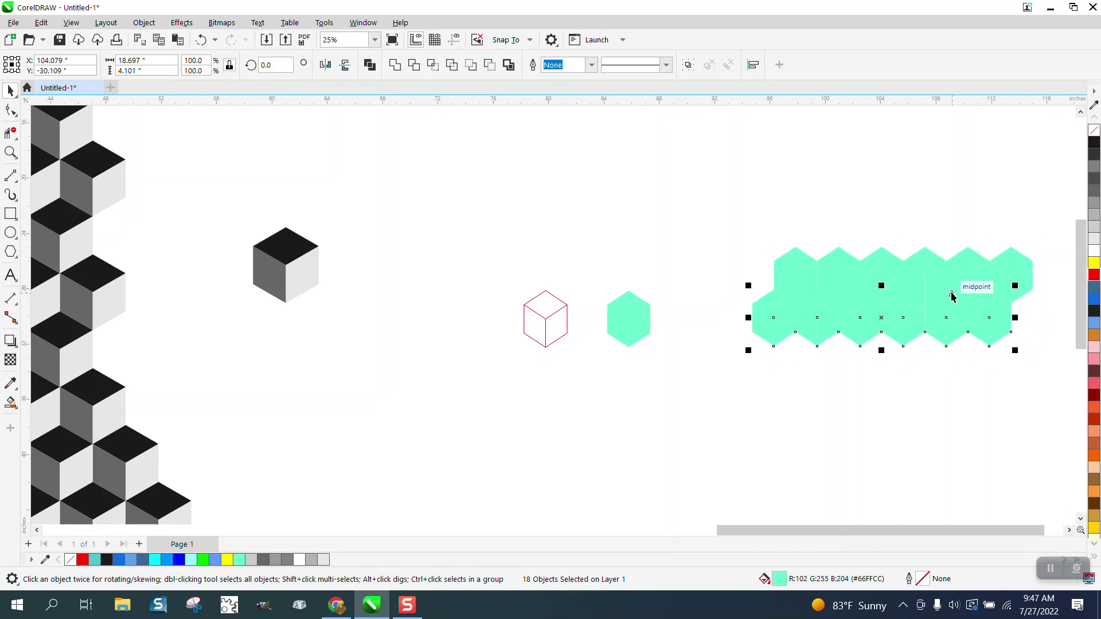
pyautogui.hotkey('ctrl', 'r')
pyautogui.hotkey('ctrl', 'r')
pyautogui.hotkey('ctrl', 'r')
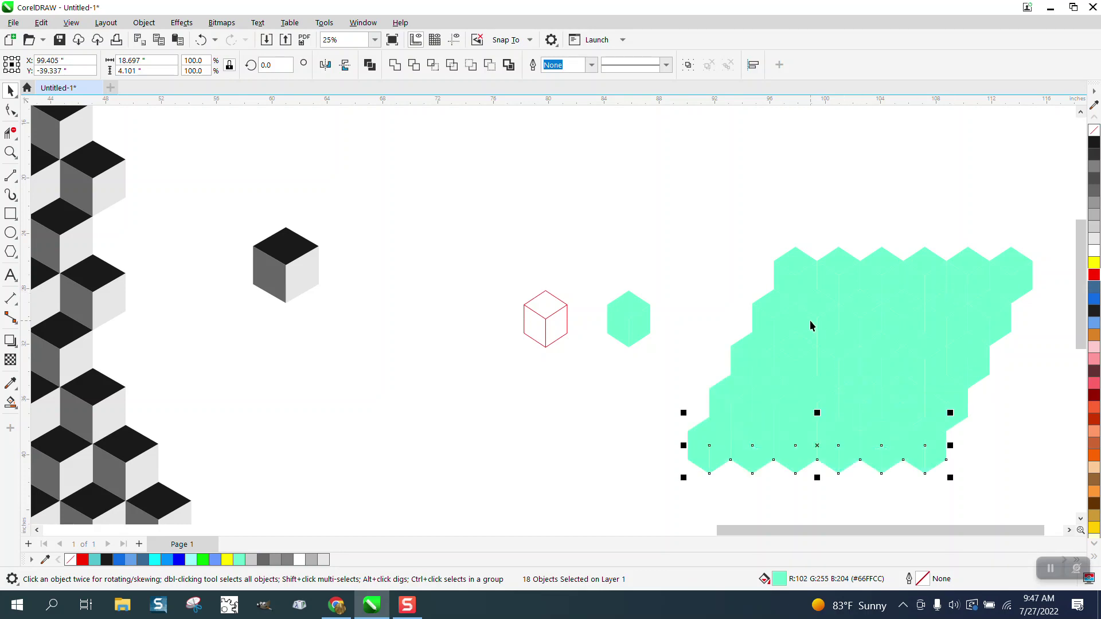
pyautogui.click(631, 304)
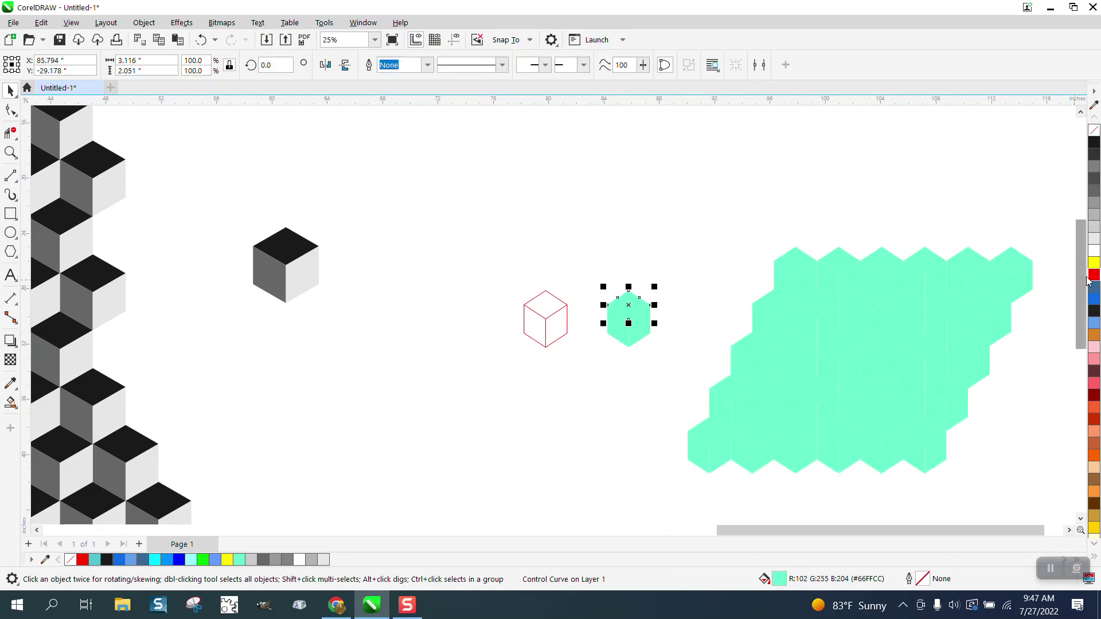
# Colour the control cube red on top, blue left, yellow right, then enlarge it so clones follow
pyautogui.click(1094, 275)
pyautogui.click(653, 279)
pyautogui.click(620, 328)
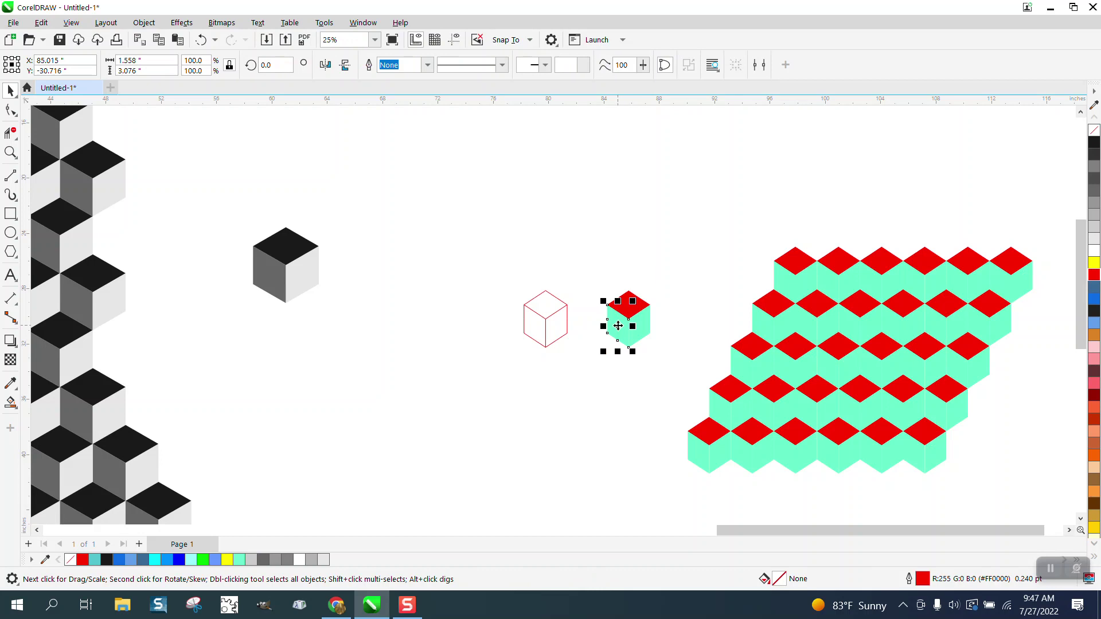
pyautogui.click(1095, 302)
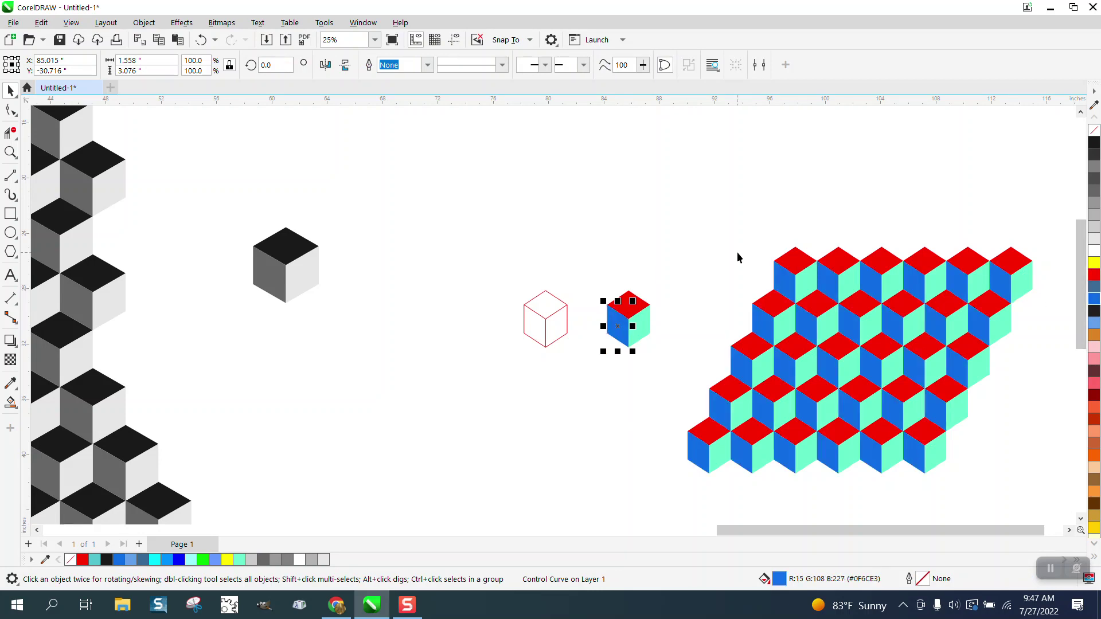
pyautogui.click(660, 300)
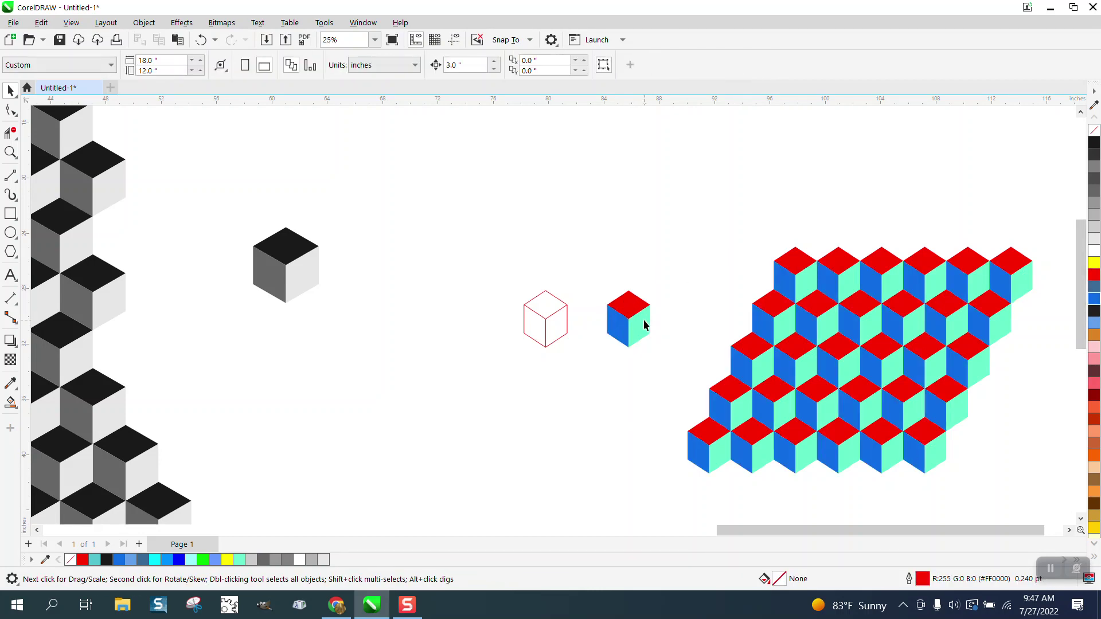
pyautogui.click(644, 324)
pyautogui.click(1094, 263)
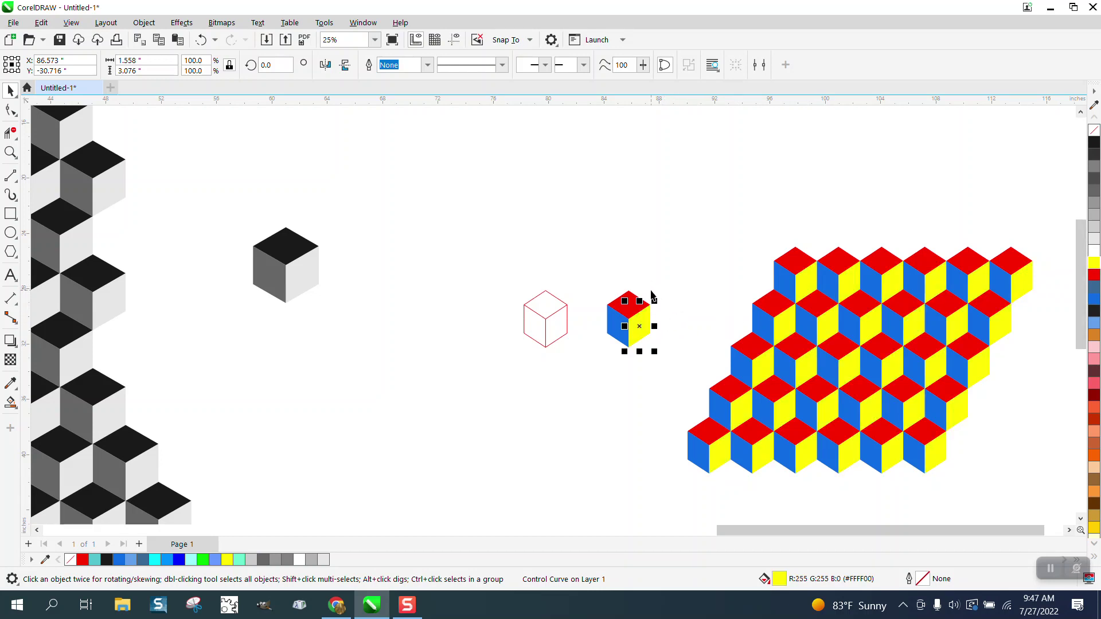
pyautogui.moveTo(601, 281); pyautogui.dragTo(664, 362)
pyautogui.moveTo(657, 289); pyautogui.dragTo(682, 269)
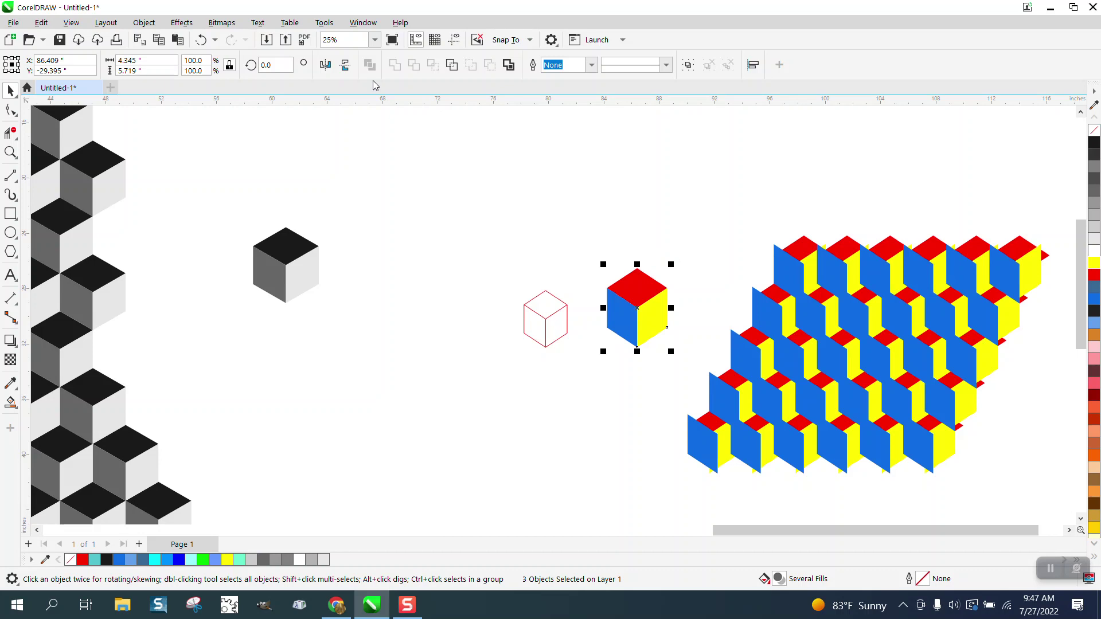
# Undo the enlargement, try rotating the control cube, then undo the rotation back to upright
pyautogui.click(201, 40)
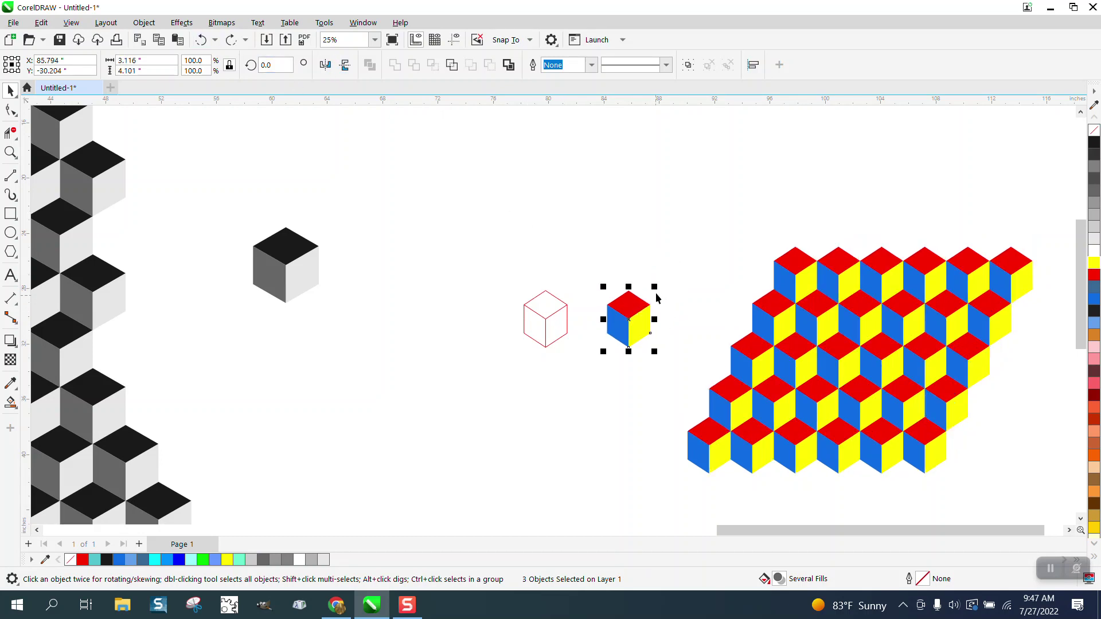
pyautogui.click(630, 319)
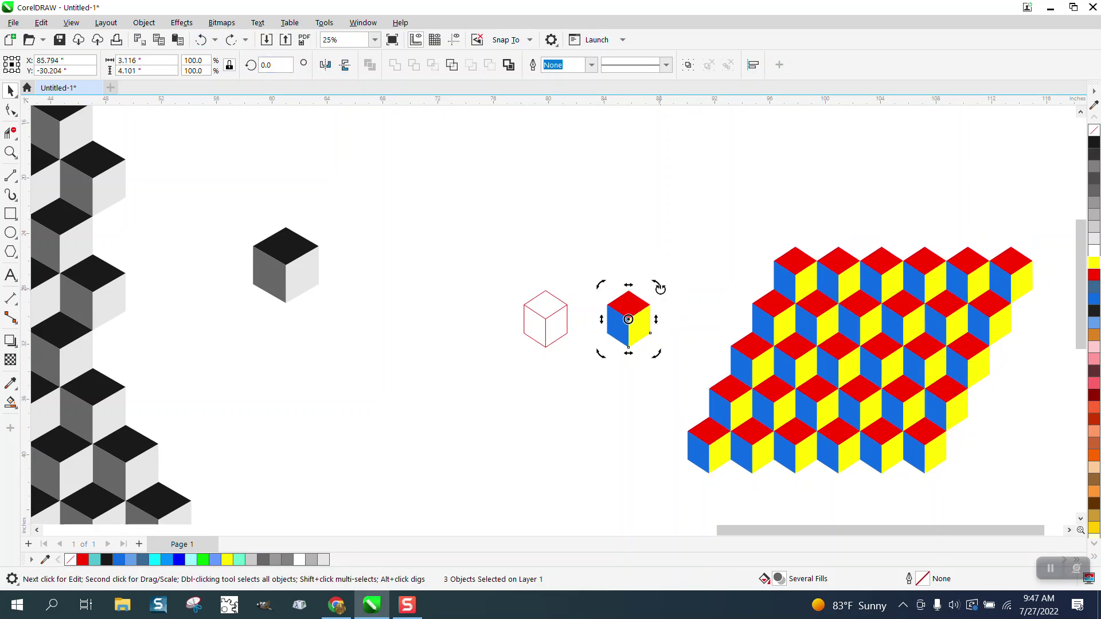
pyautogui.moveTo(659, 288); pyautogui.dragTo(638, 271)
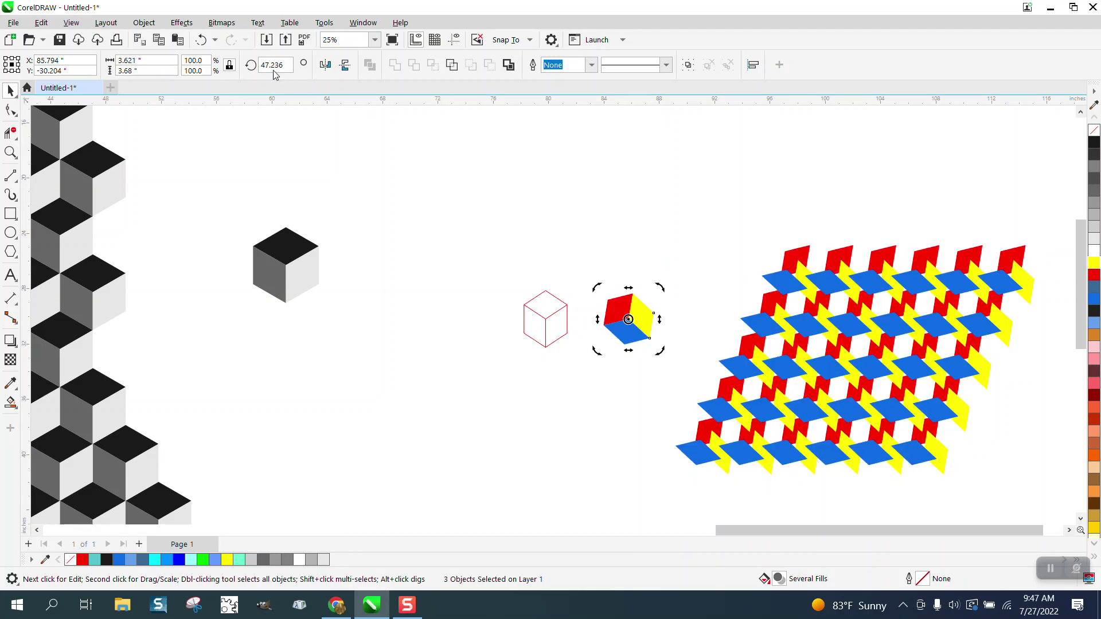
pyautogui.click(203, 40)
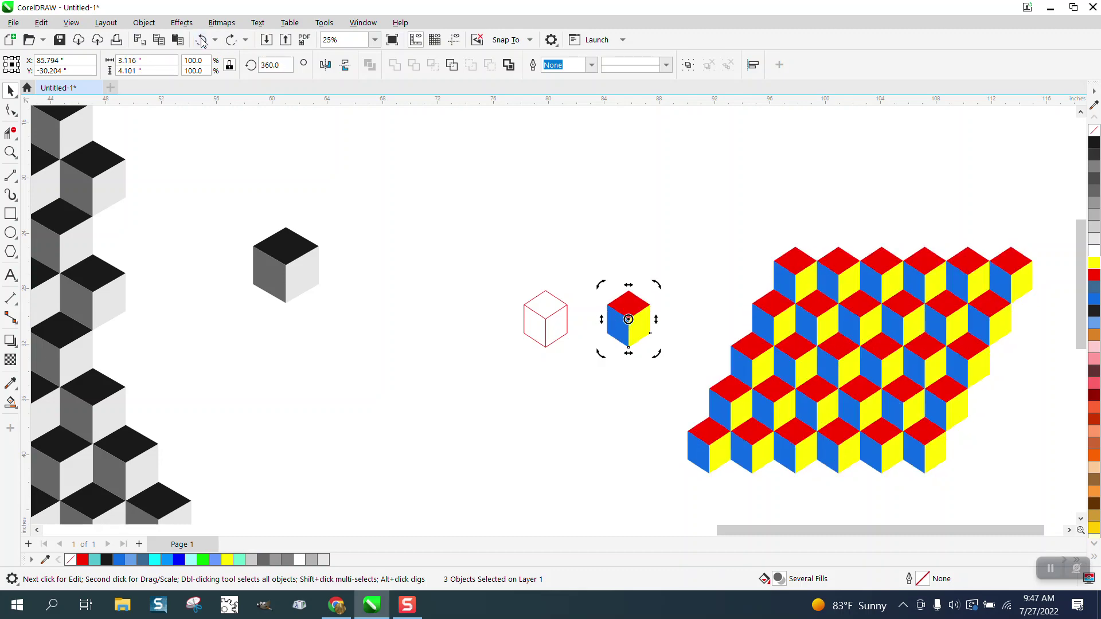
pyautogui.scroll(-3, 455, 263)
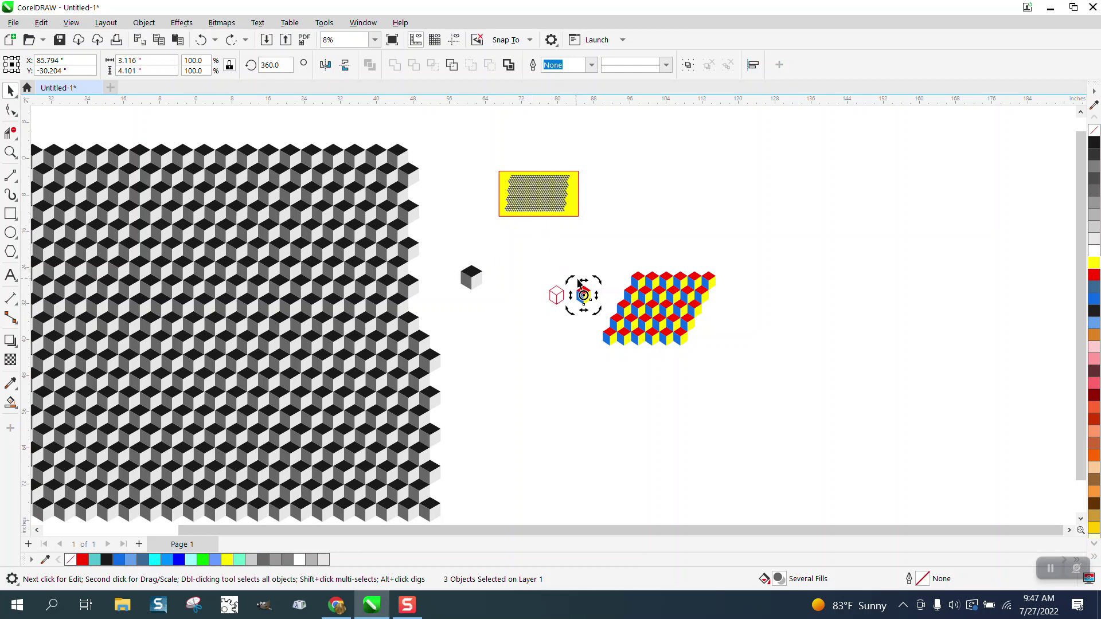
# Zoom in on the five staggered rows of red, blue and yellow cubes
pyautogui.click(10, 152)
pyautogui.moveTo(553, 262); pyautogui.dragTo(806, 386)
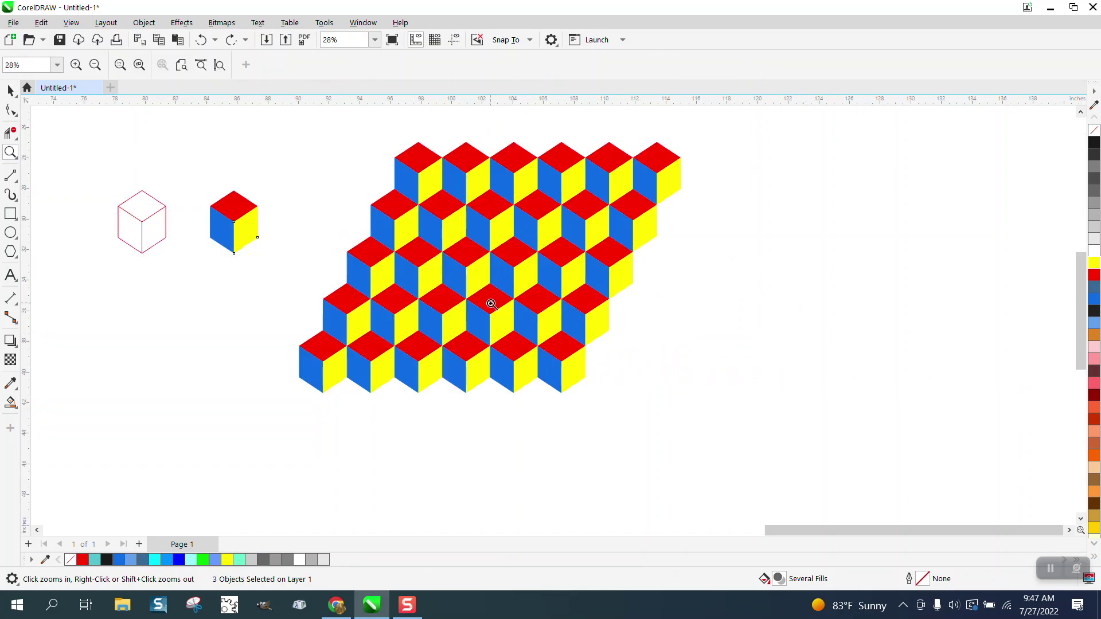